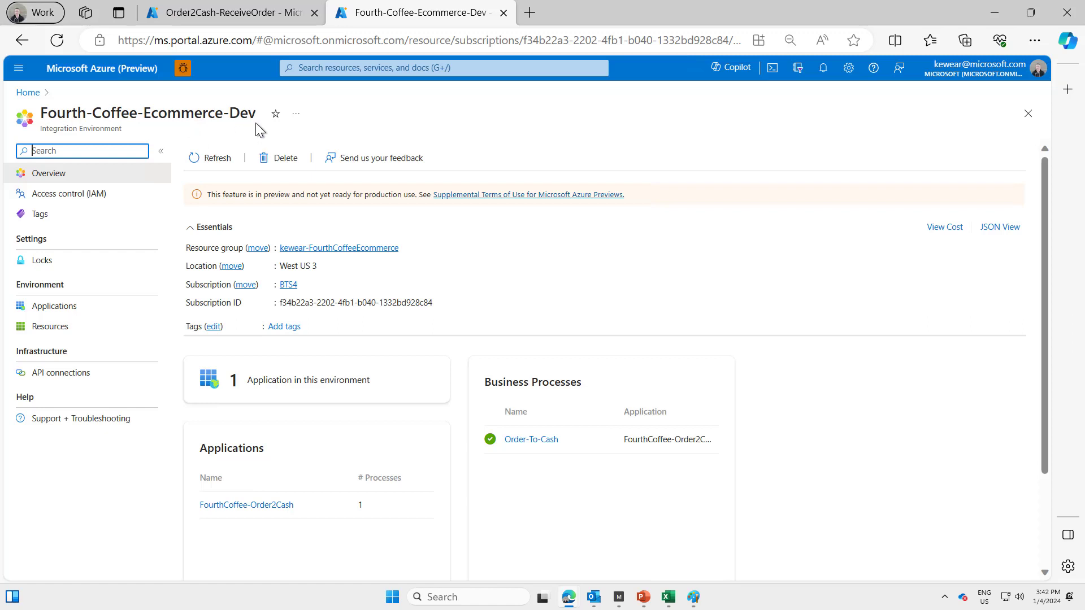
- Open the FourthCoffee-Order2Cash application and expand its kewear-FourthCoffeeMessaging Service Bus and FourthCoffeeEcommerce Logic App resources
click(236, 505)
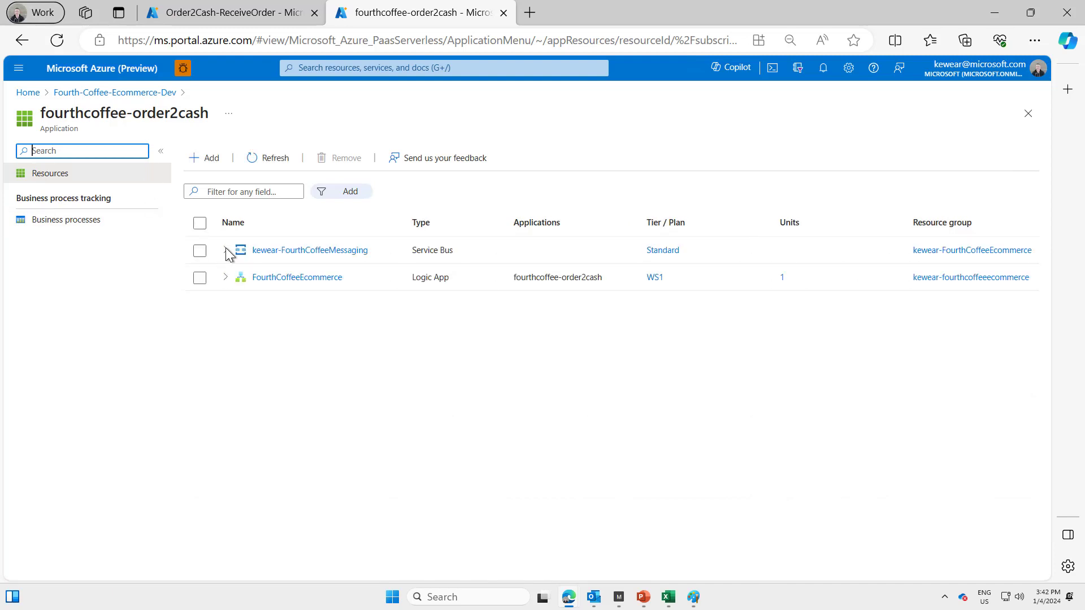
click(226, 249)
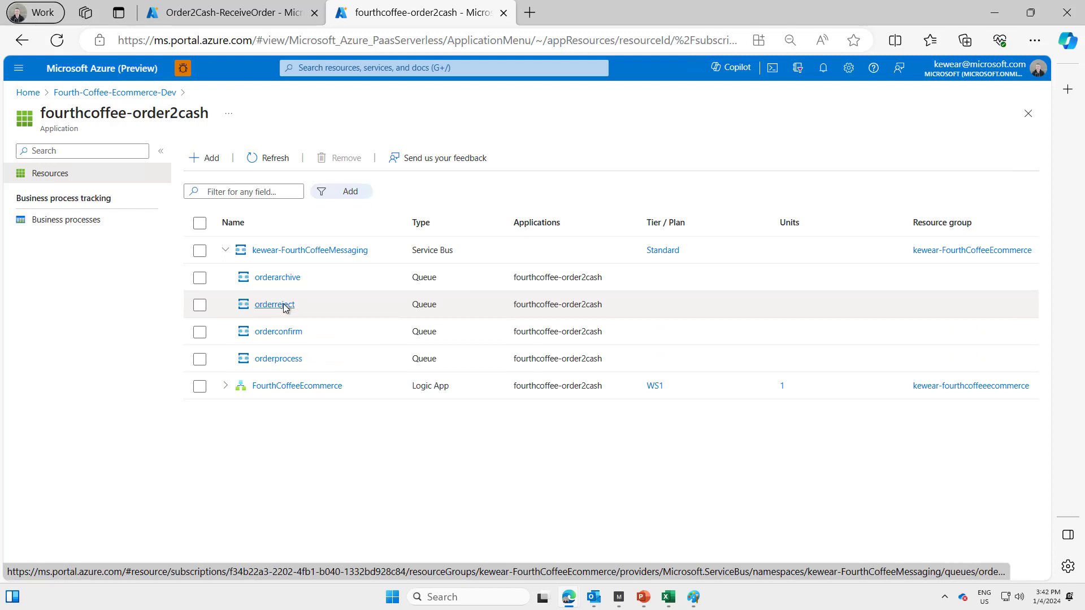
click(227, 387)
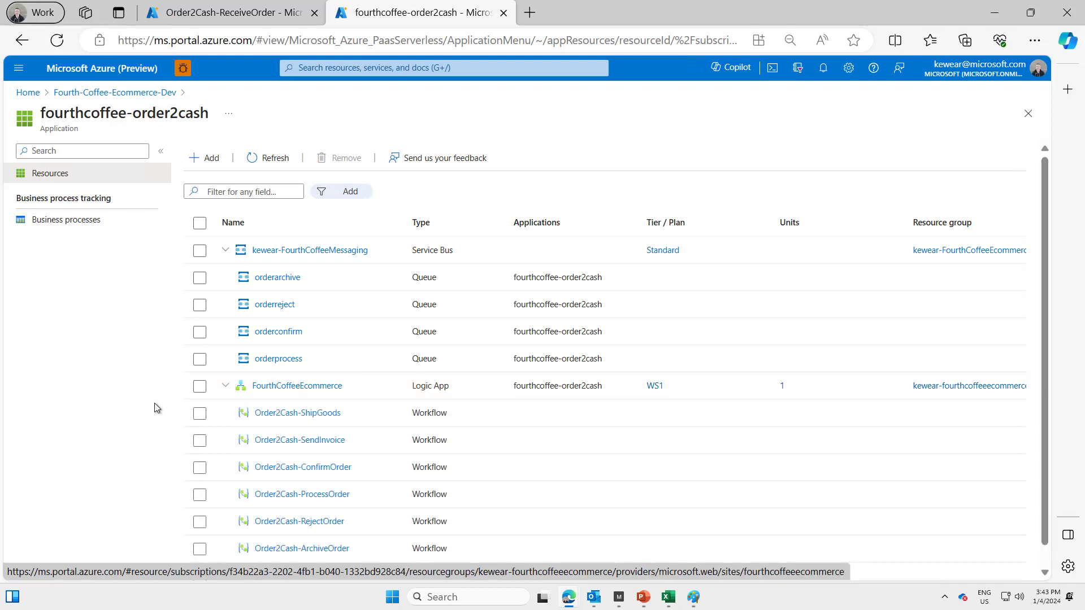
- Open the Order2Cash-ReceiveOrder workflow from the application's resources and show it in the designer
scroll(361, 517, down, 1)
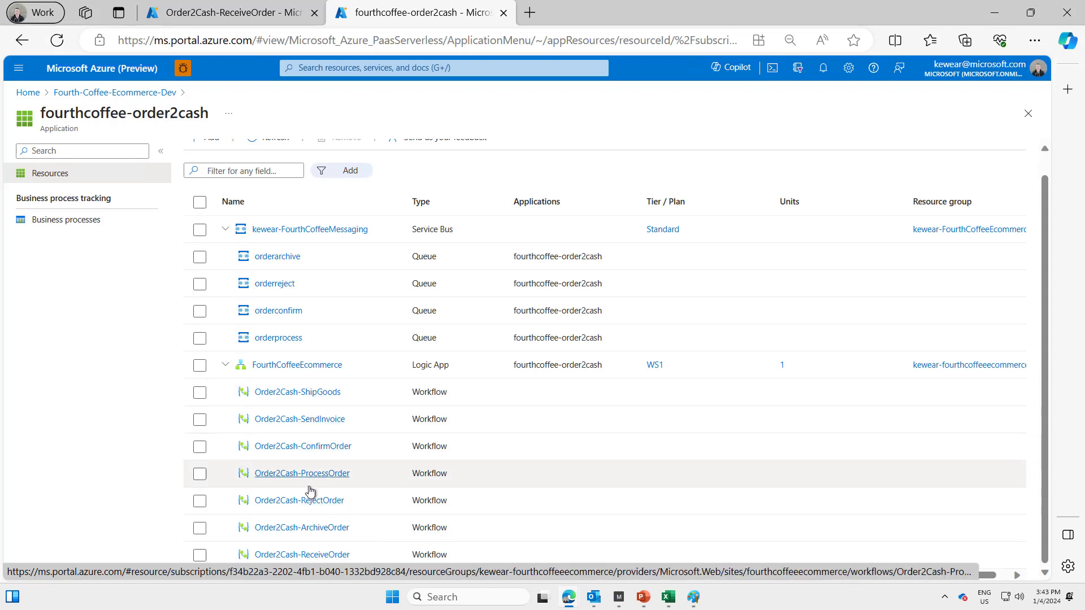
click(331, 556)
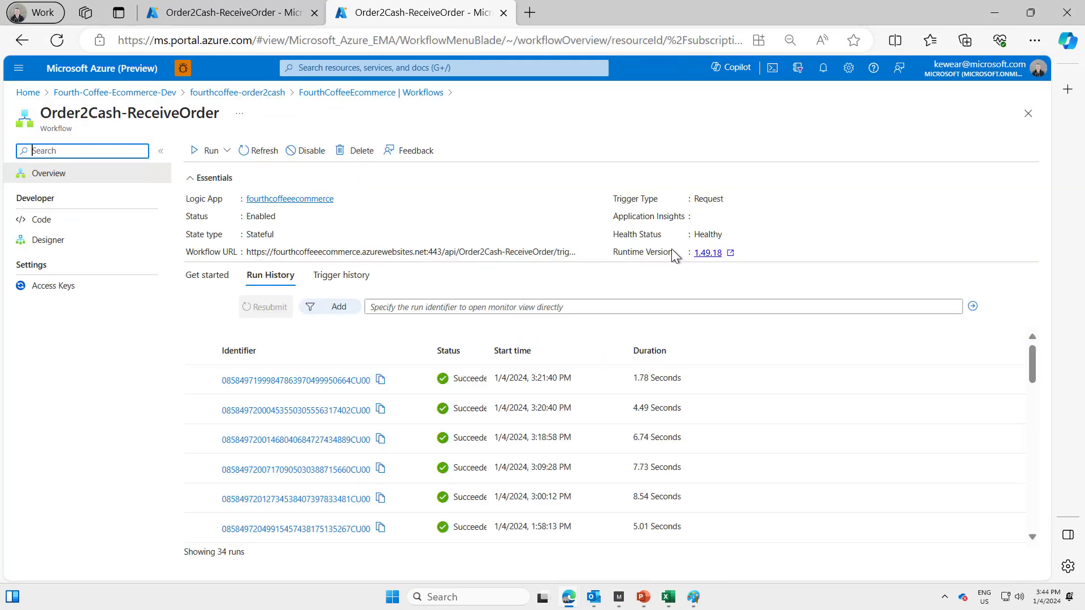
click(46, 242)
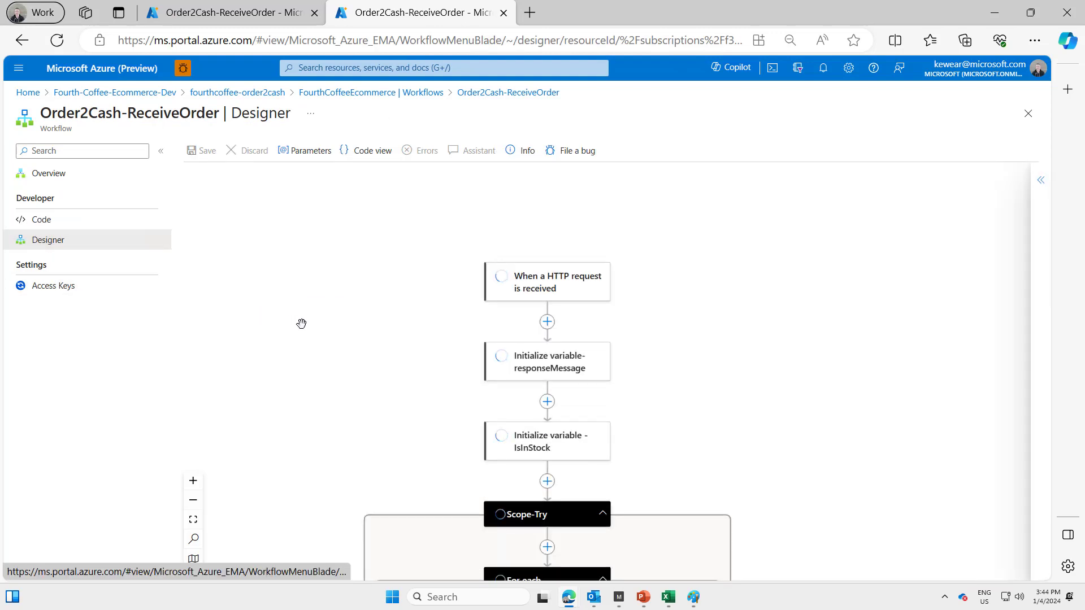
- Inspect the parameters of the List rows - Get Inventory action inside the workflow's For each loop, and collapse its details
scroll(373, 324, down, 3)
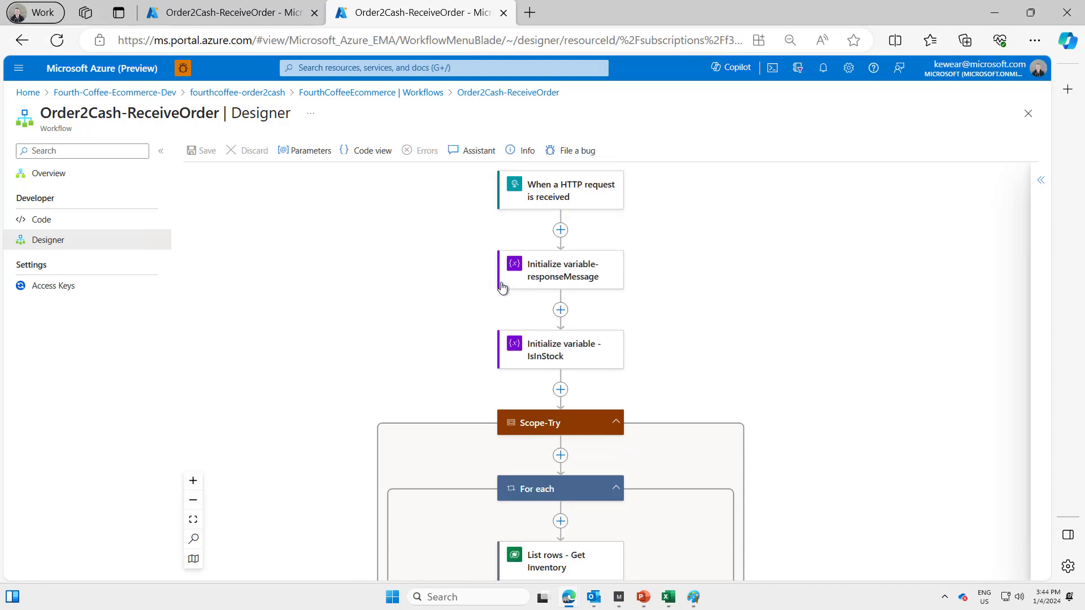
drag(435, 351, 410, 233)
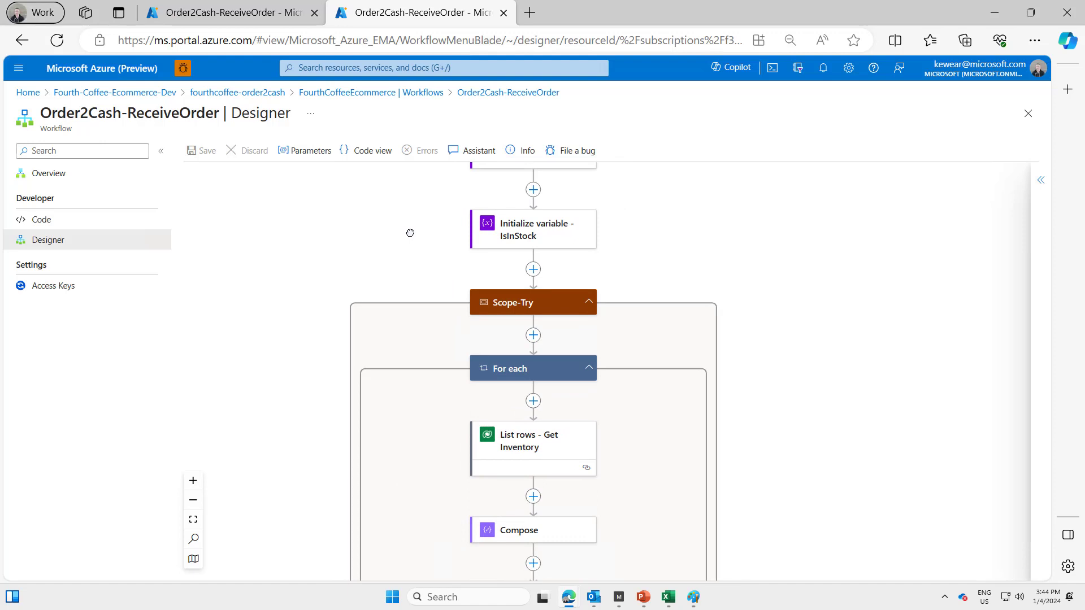
drag(414, 230, 416, 203)
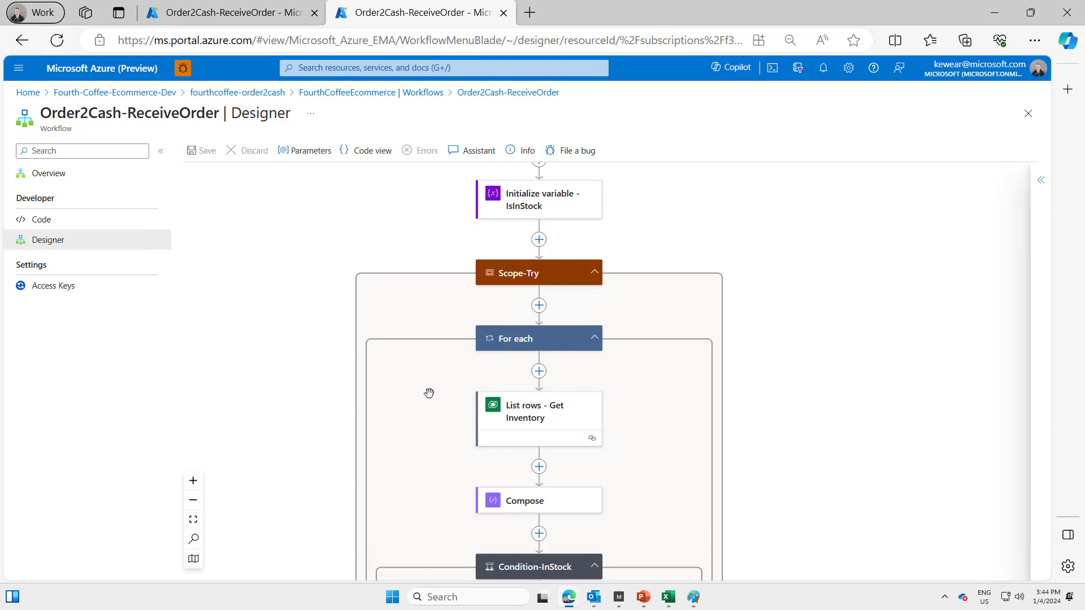
drag(429, 392, 429, 284)
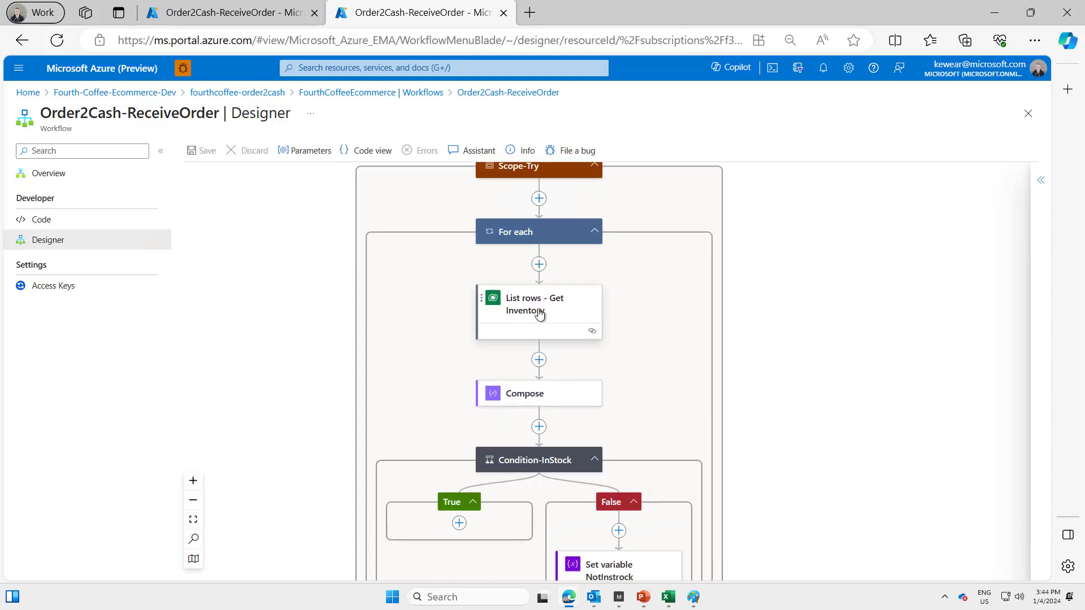
click(539, 315)
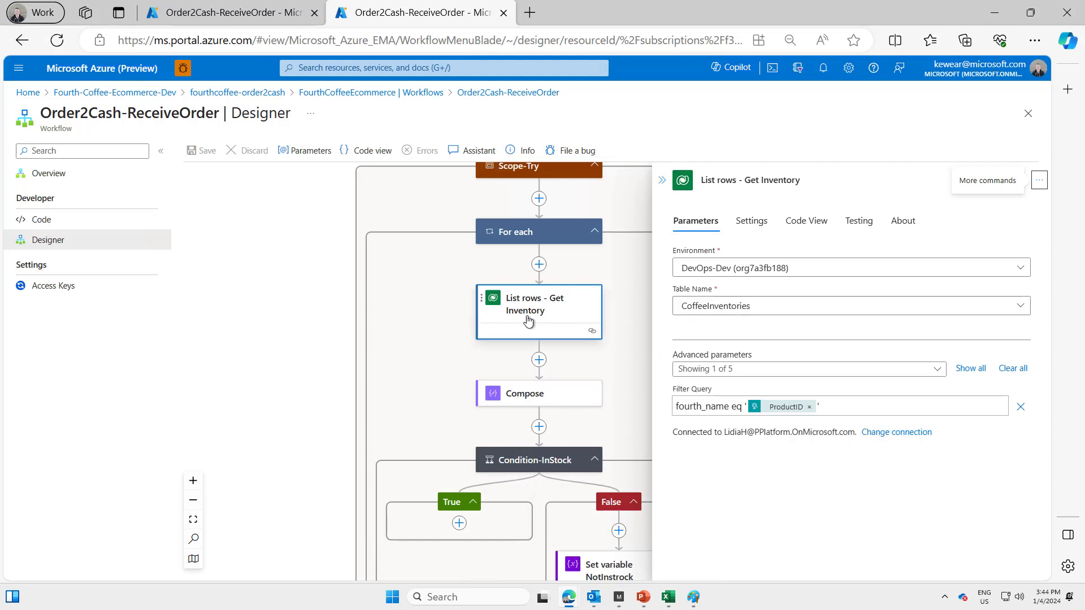
click(661, 180)
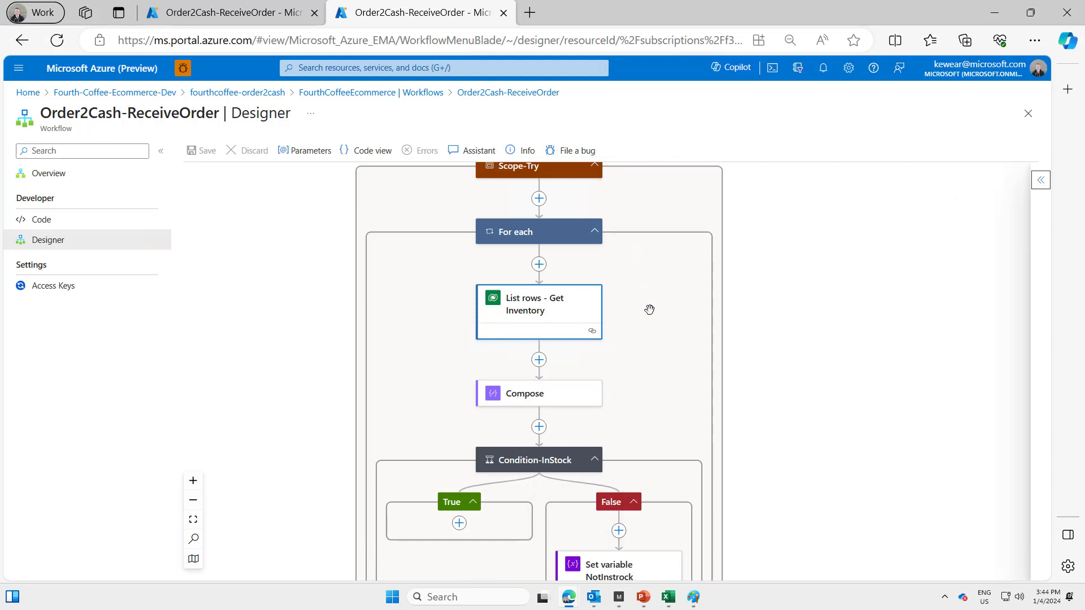
- Inspect the Condition Items In Stock expression and the confirmation and rejection actions in its True and False branches
scroll(648, 237, down, 2)
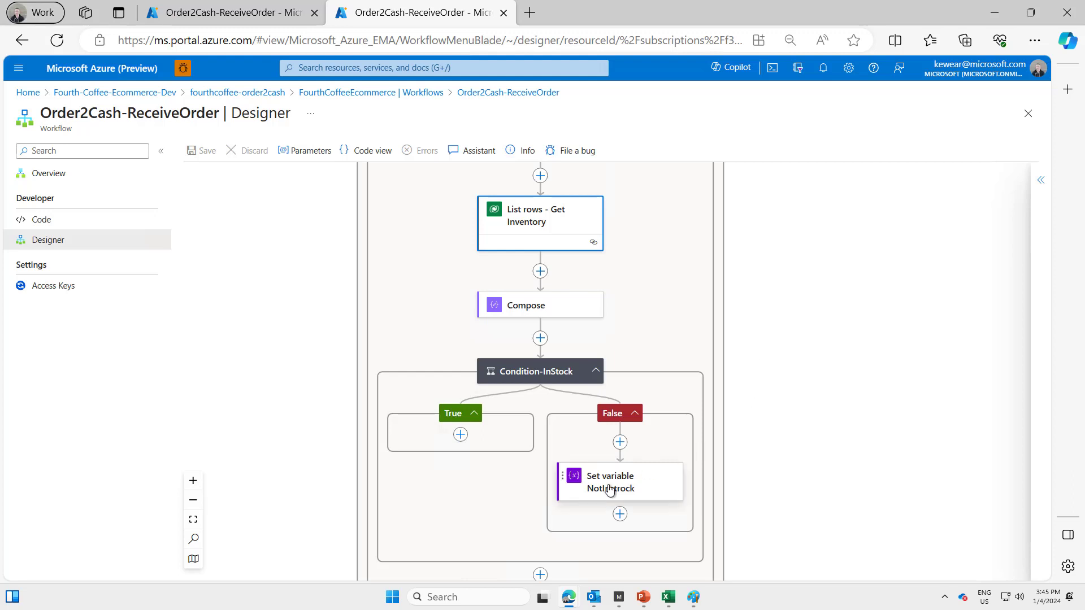
scroll(690, 486, down, 5)
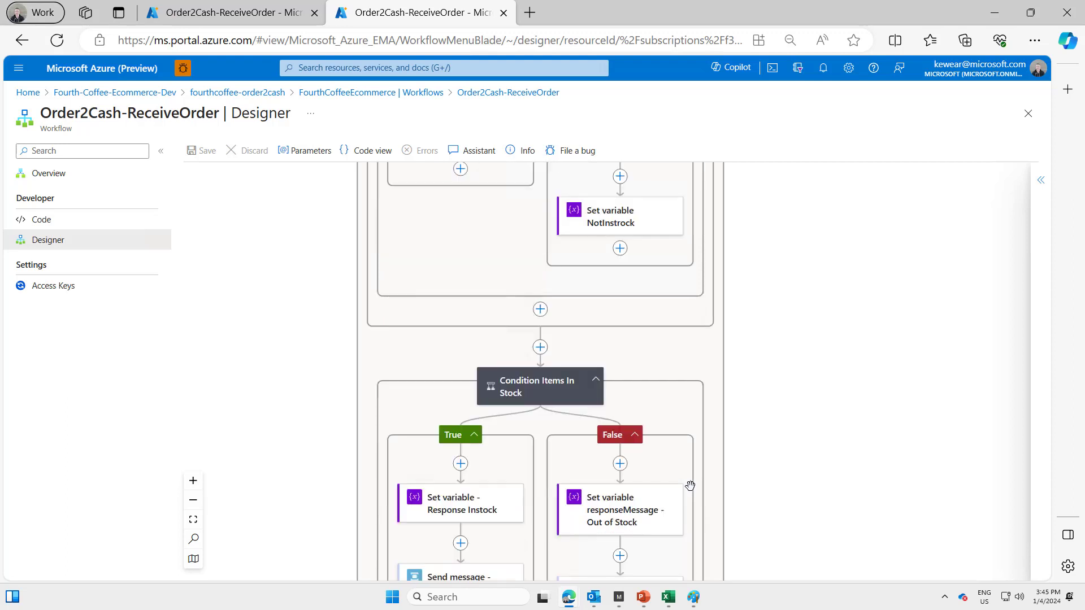
click(537, 342)
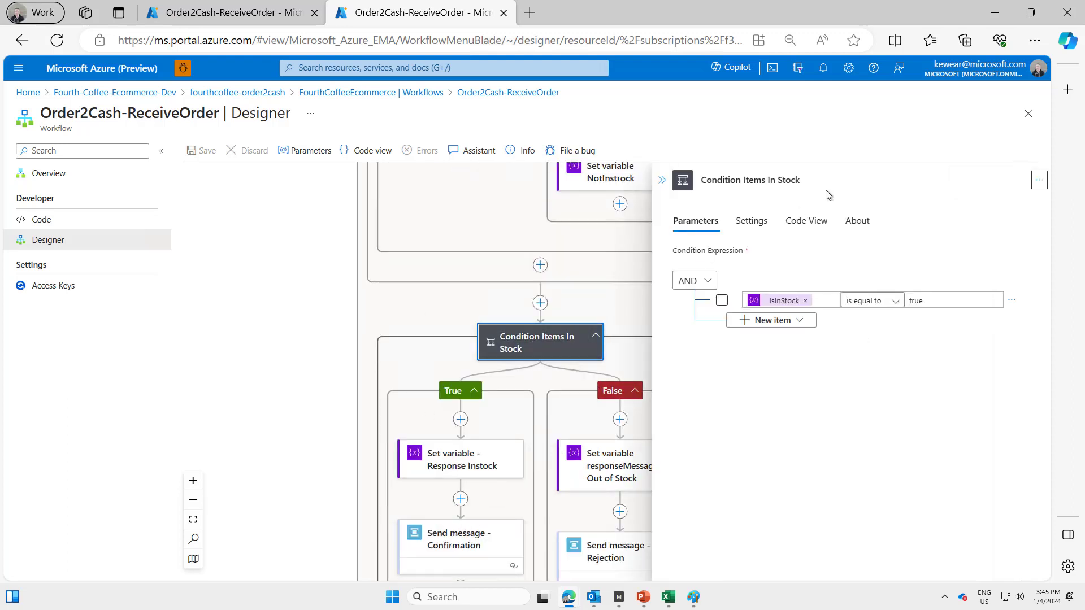
click(661, 180)
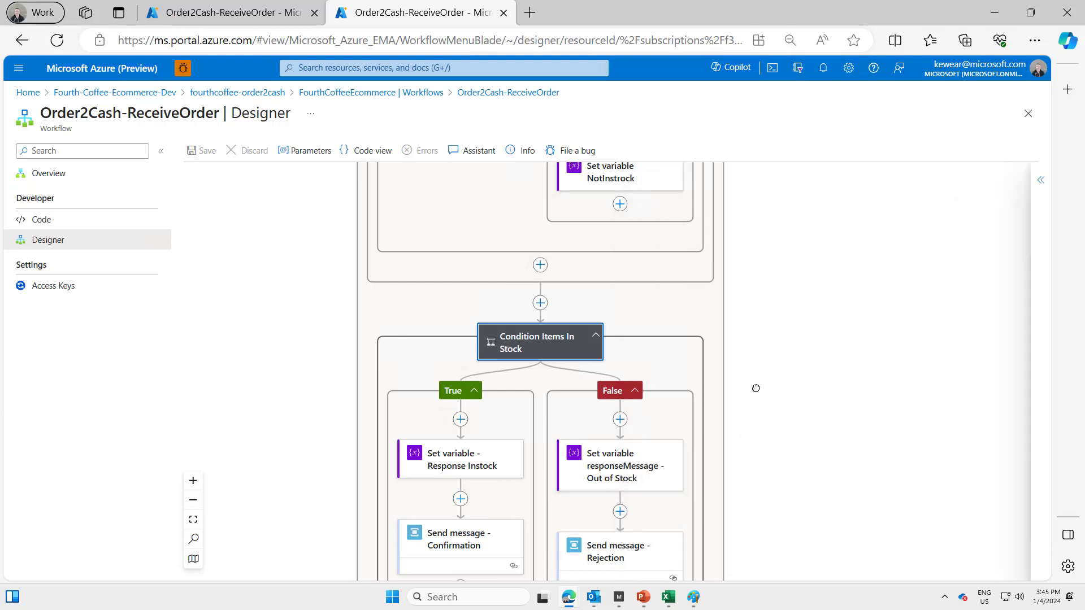
scroll(755, 387, down, 2)
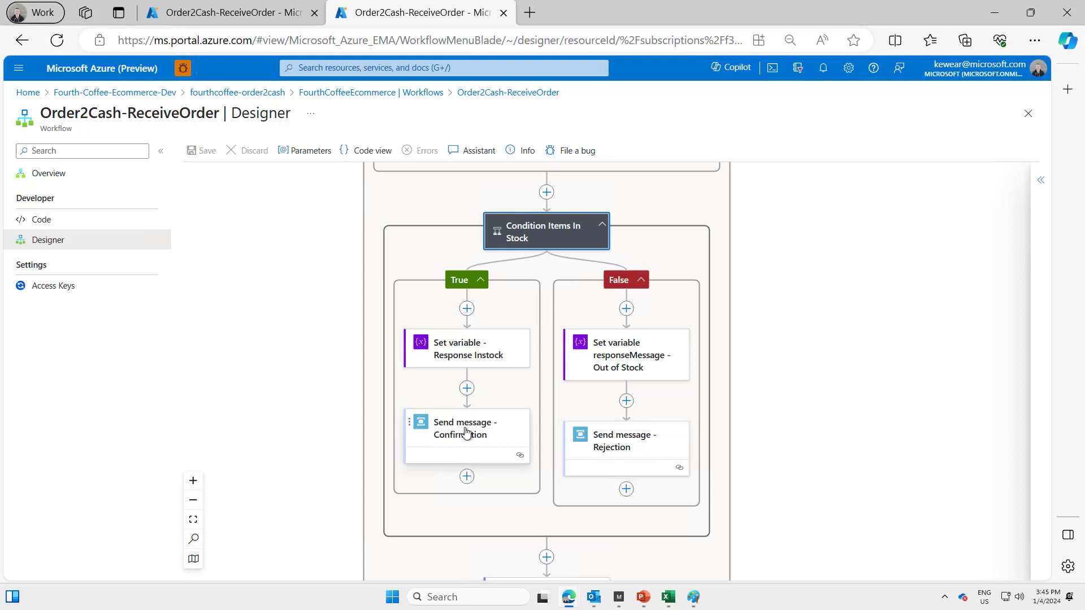
scroll(633, 457, down, 1)
scroll(634, 462, down, 1)
scroll(634, 462, up, 2)
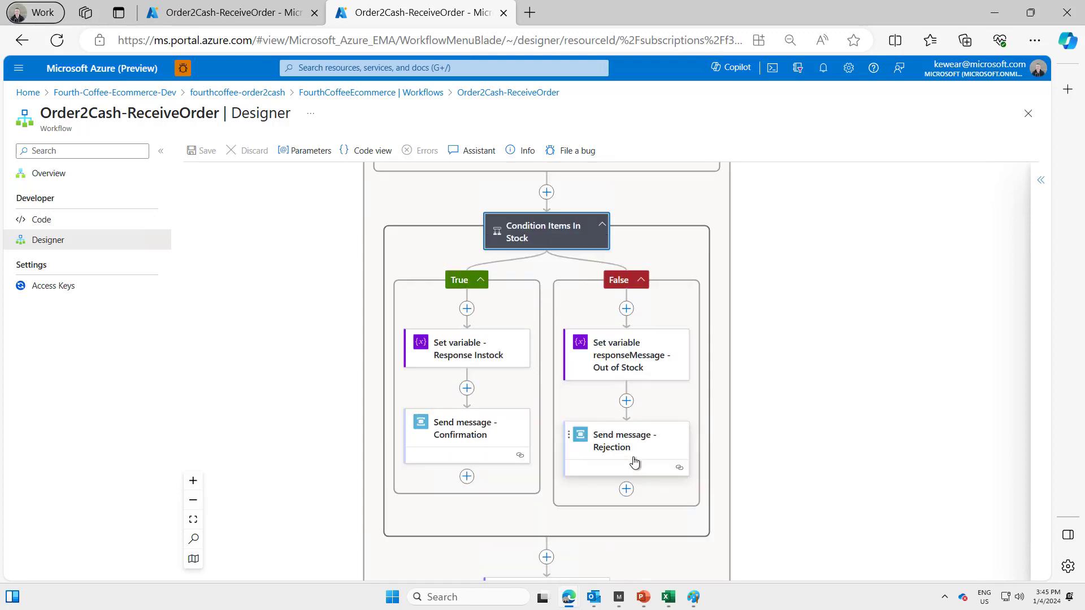
- Return to the FourthCoffeeEcommerce workflow list and open the Order2Cash-RejectOrder workflow in the designer
click(406, 93)
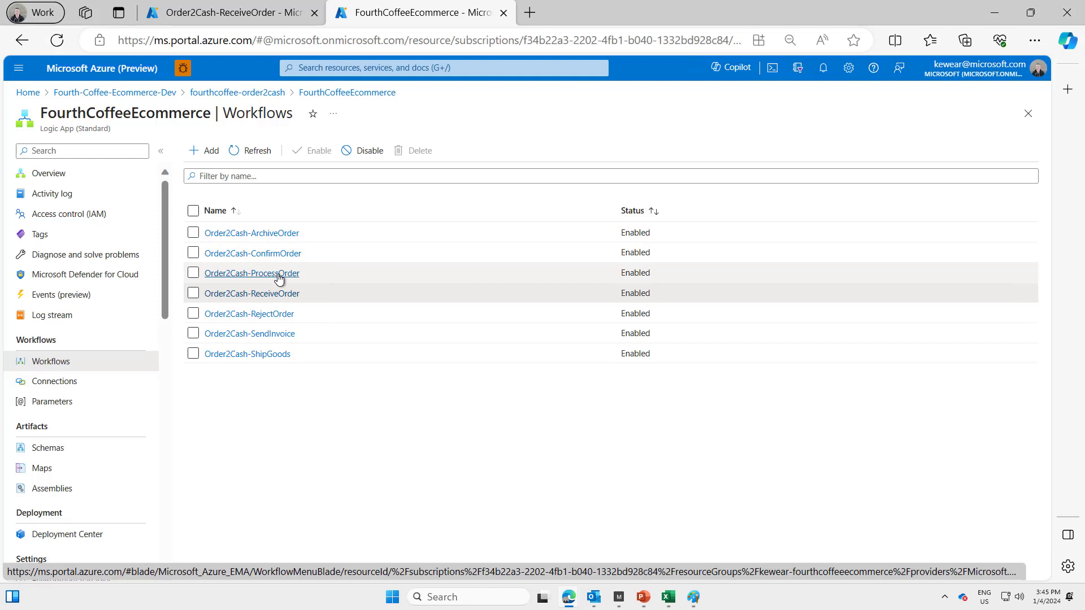
click(273, 314)
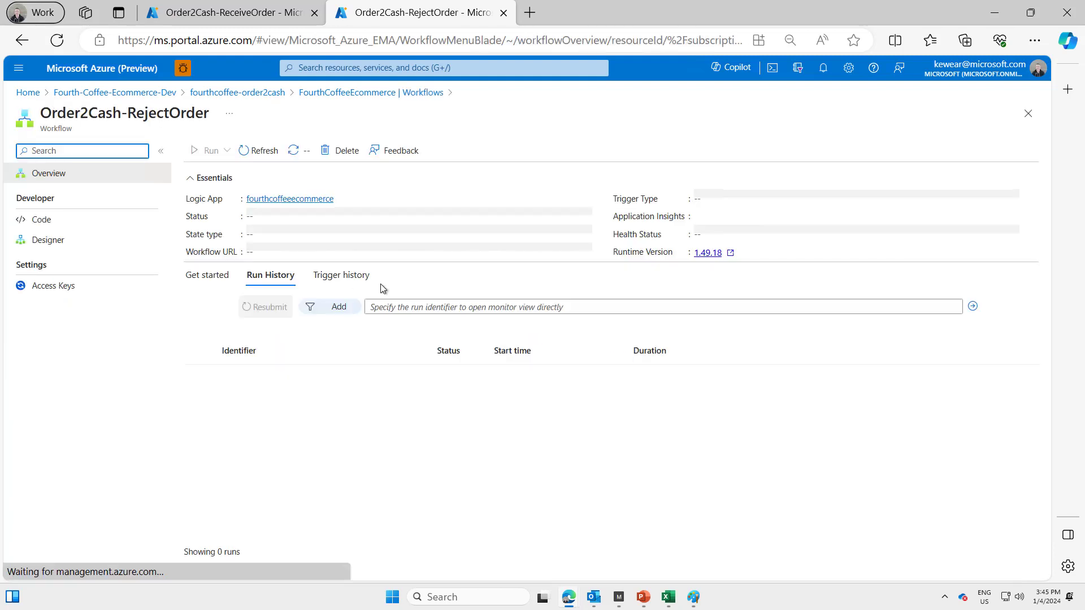
click(59, 243)
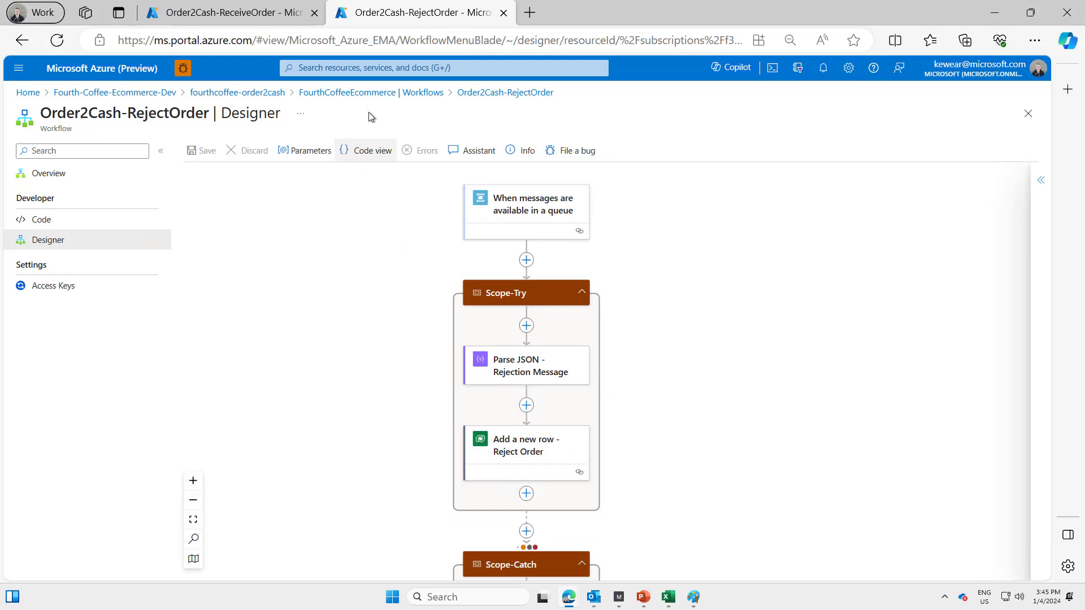
- Open the Order2Cash-ConfirmOrder workflow in the designer and review its Scope-Try actions down to Send message - Order Process
click(403, 95)
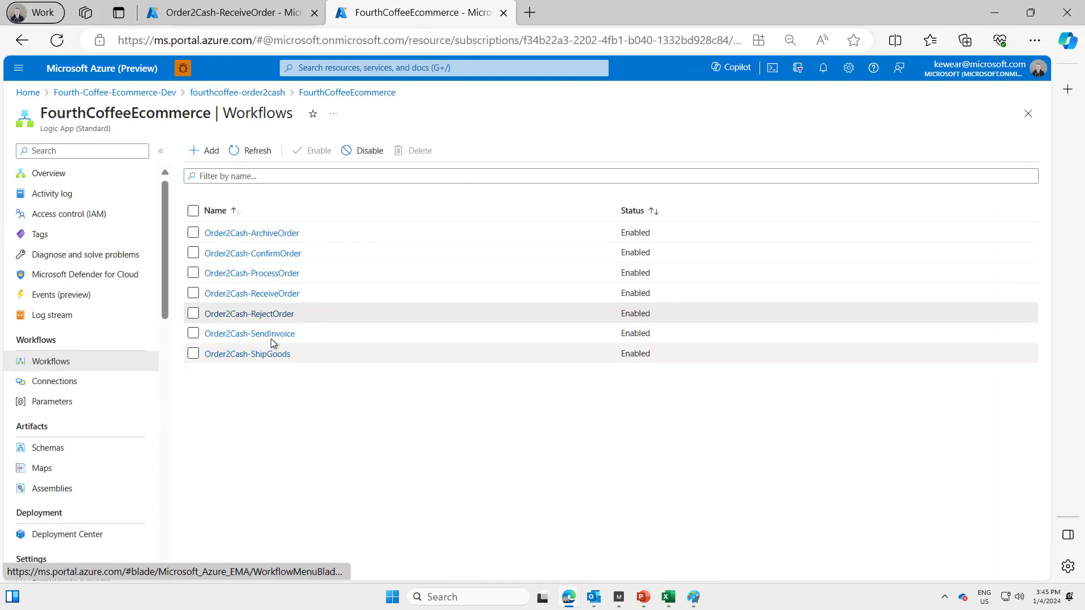
click(281, 255)
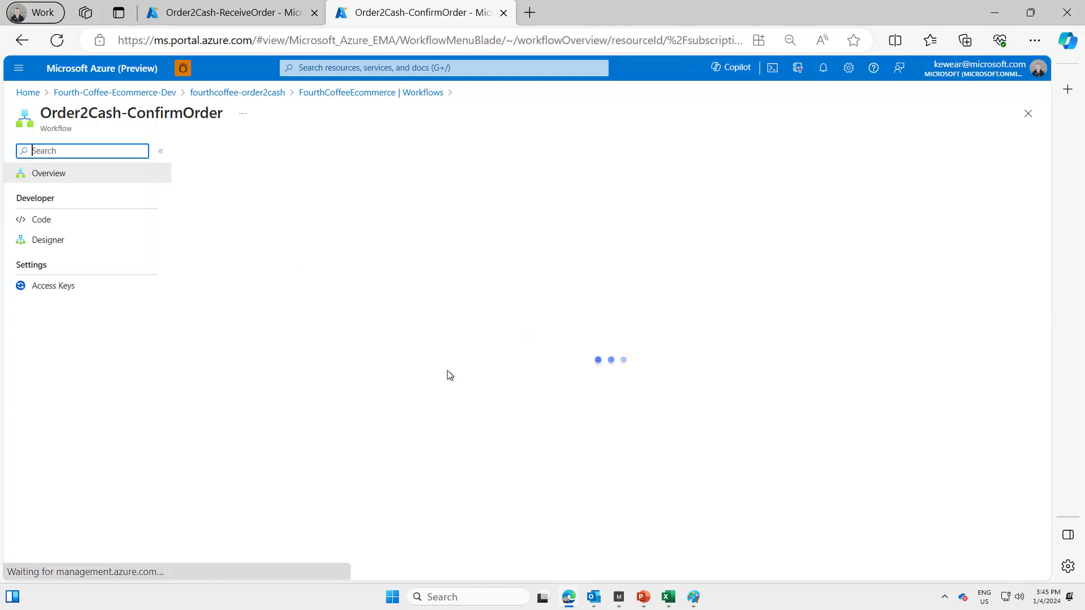
click(45, 240)
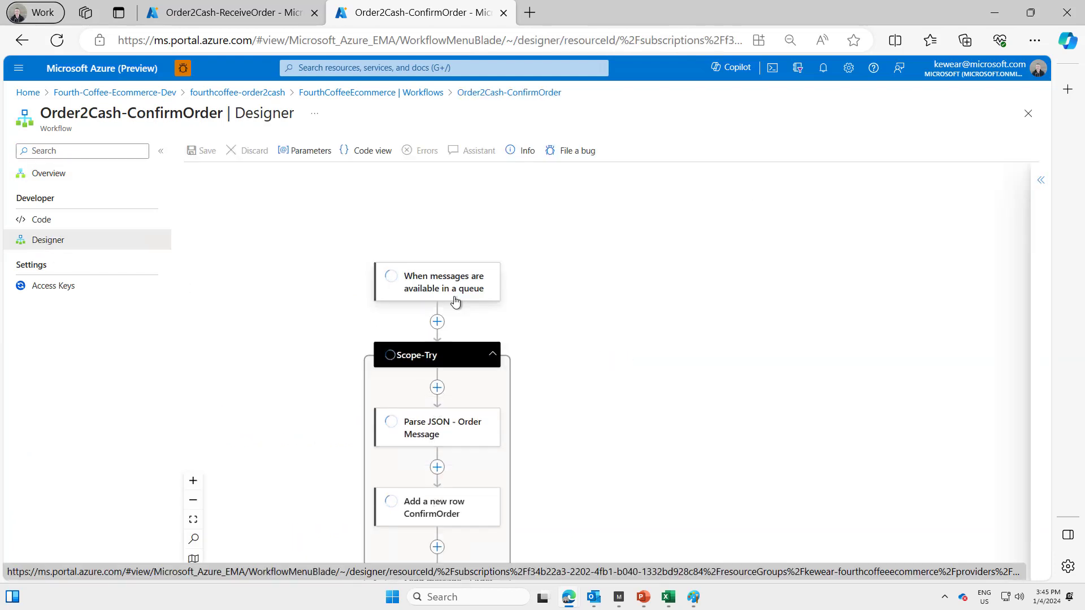
drag(308, 385, 343, 283)
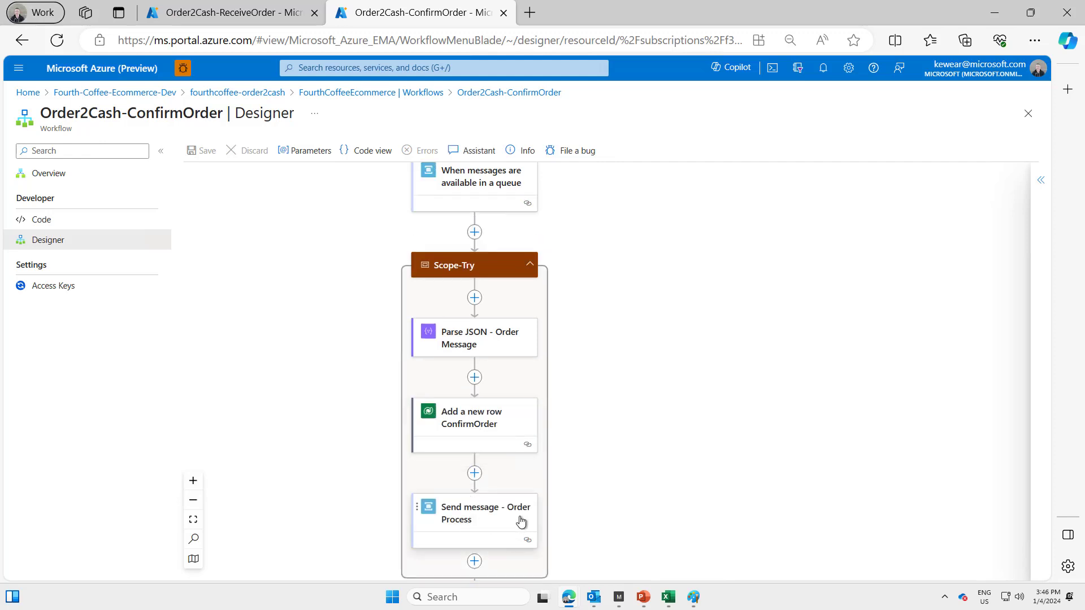
- Return to the FourthCoffeeEcommerce workflow list and open the Order2Cash-ProcessOrder workflow in the designer
click(376, 94)
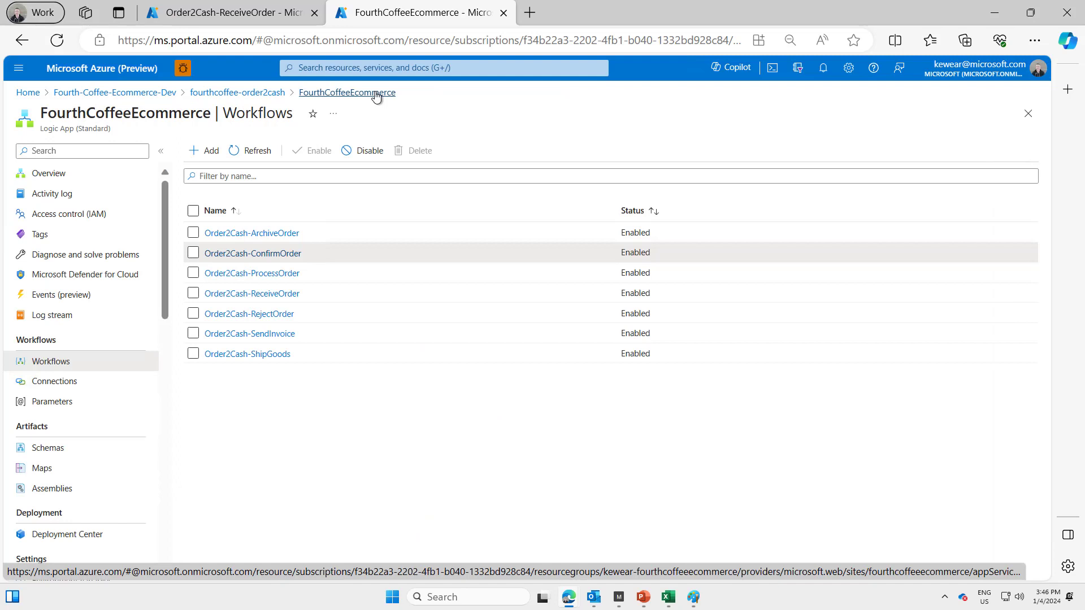
click(266, 274)
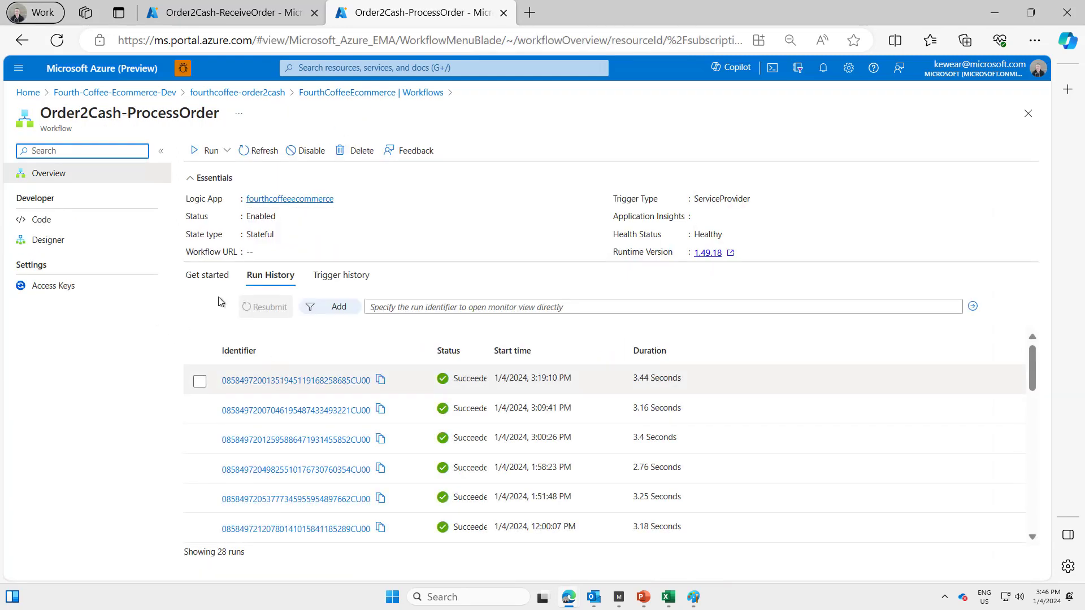
click(49, 242)
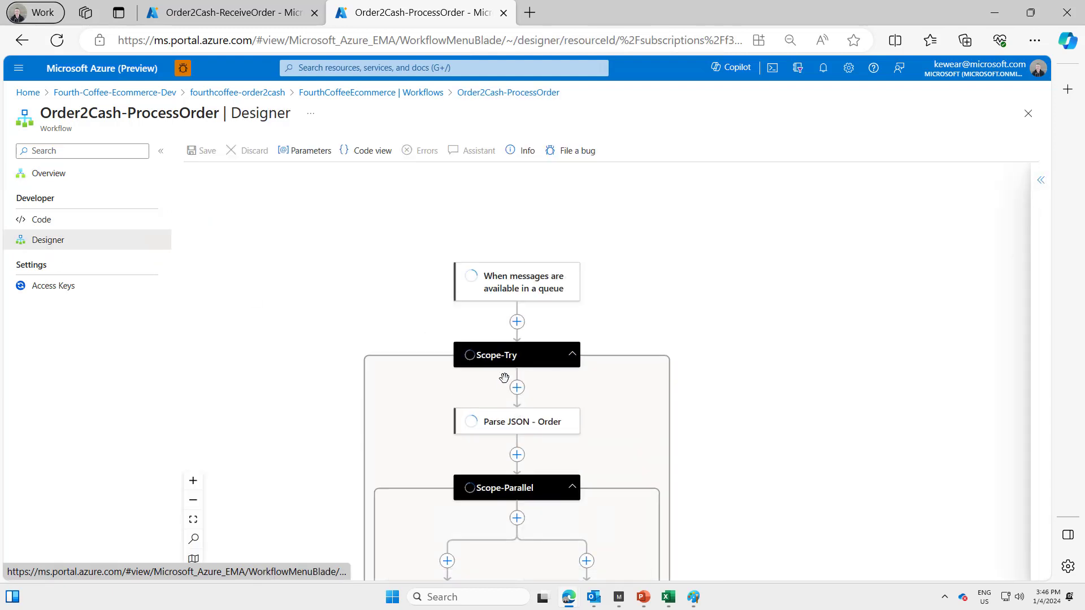
- Inspect the parameters of the HTTP-Ship Goods action in the Scope-Parallel block, and collapse its details
drag(388, 369, 413, 277)
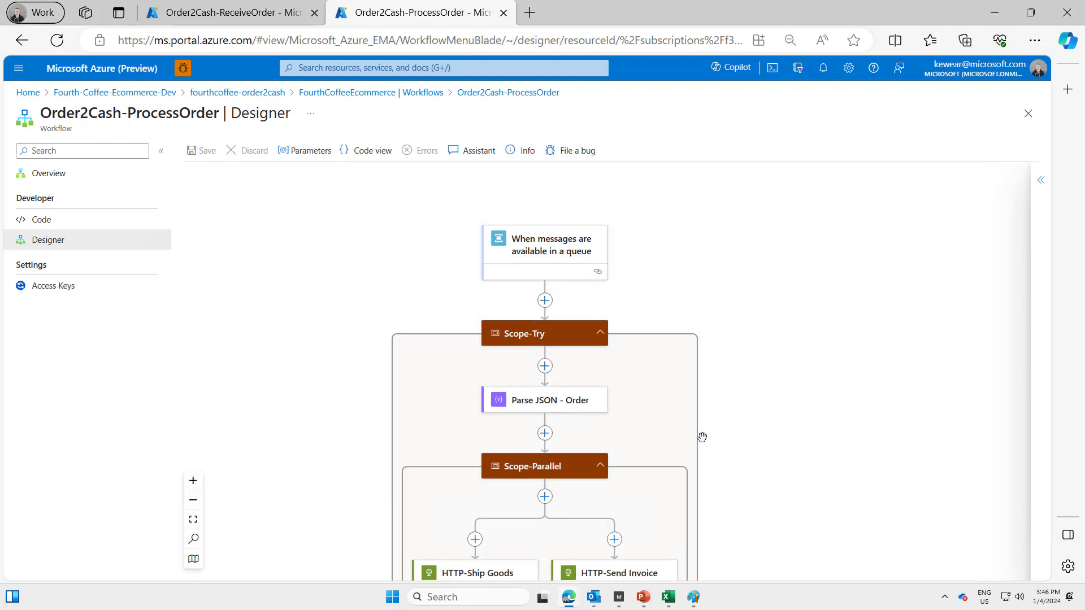
drag(710, 411, 718, 320)
scroll(717, 320, down, 2)
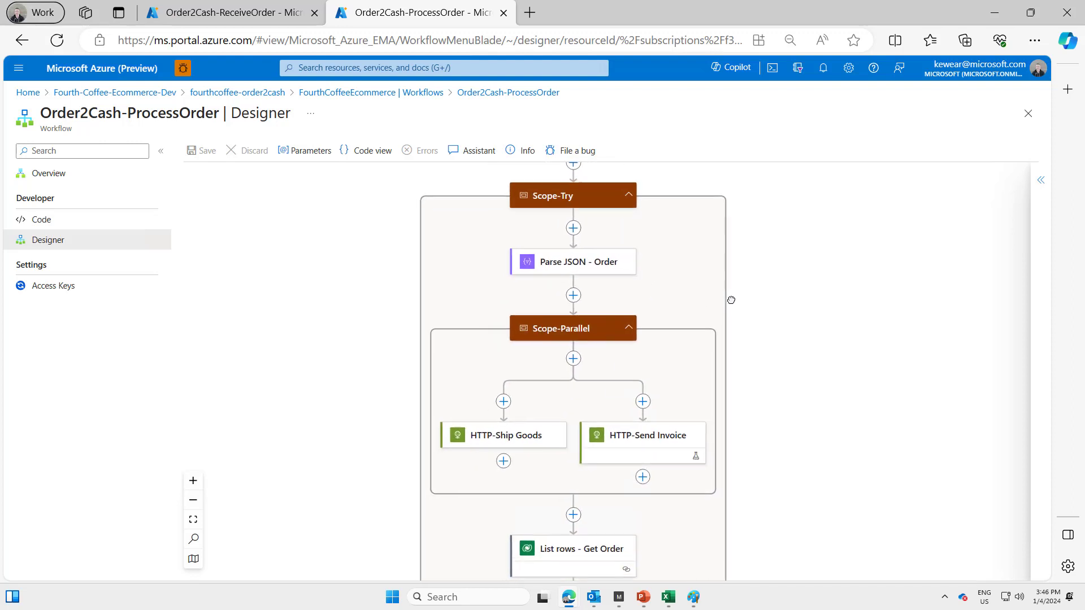
click(505, 429)
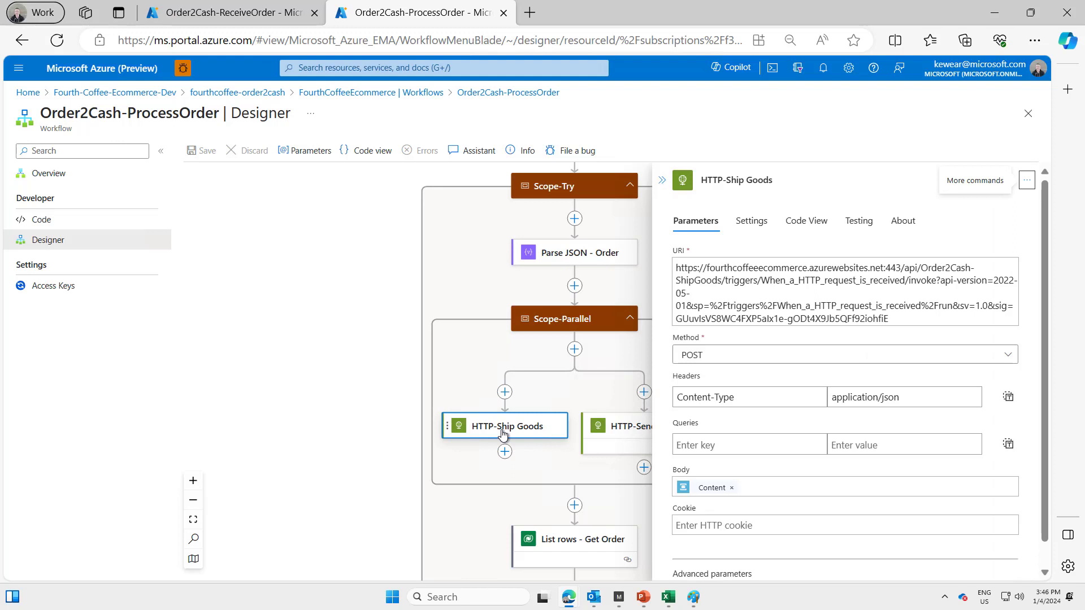
click(661, 179)
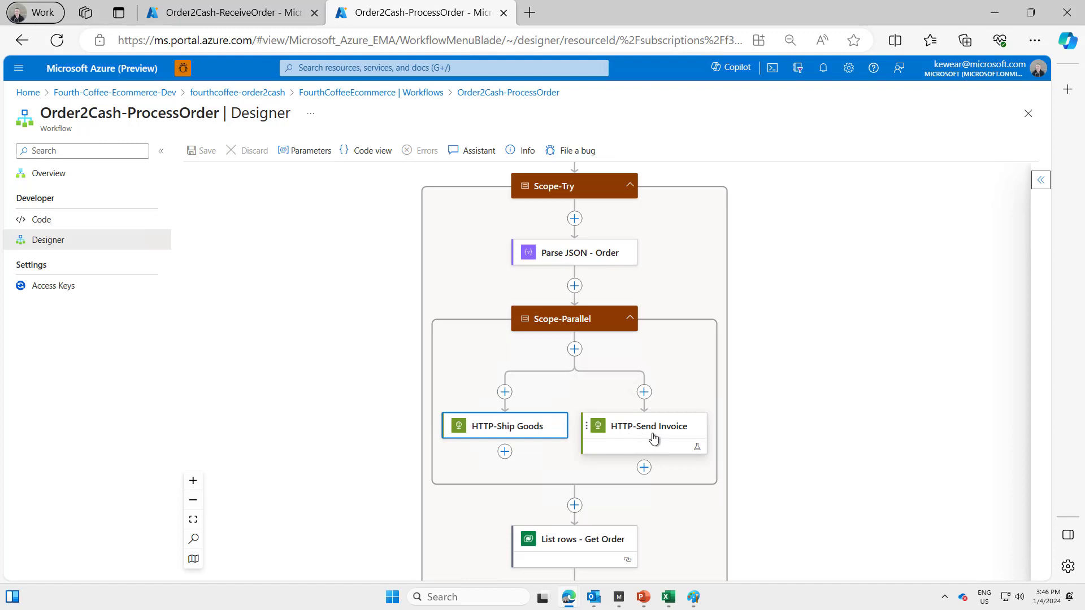
- Review the order retrieval and update actions below Scope-Parallel and show the parameters of Send message - Archive Order
drag(770, 462, 815, 372)
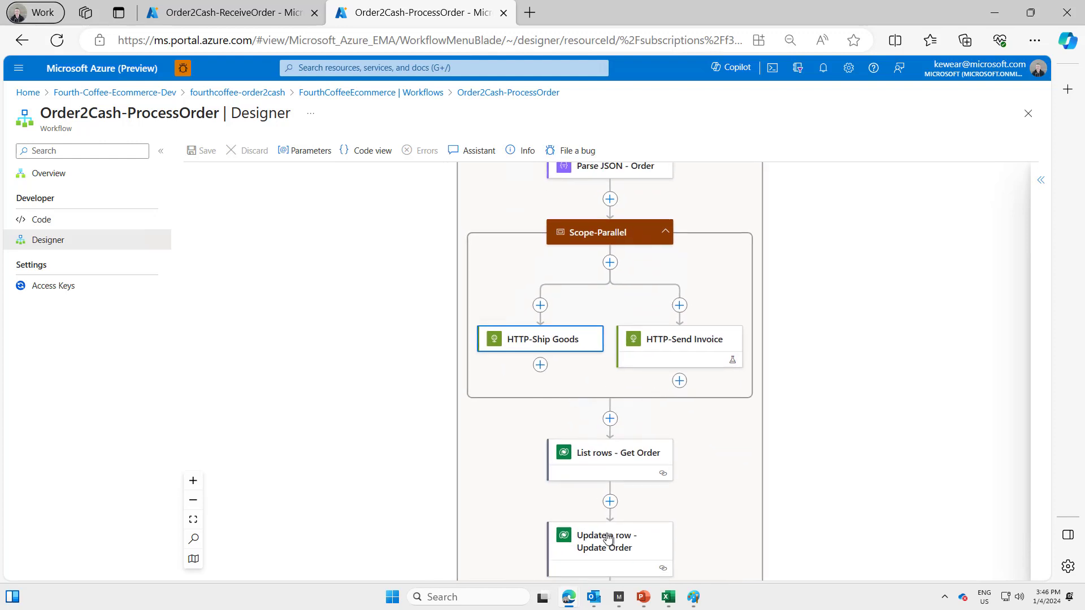
scroll(703, 407, down, 2)
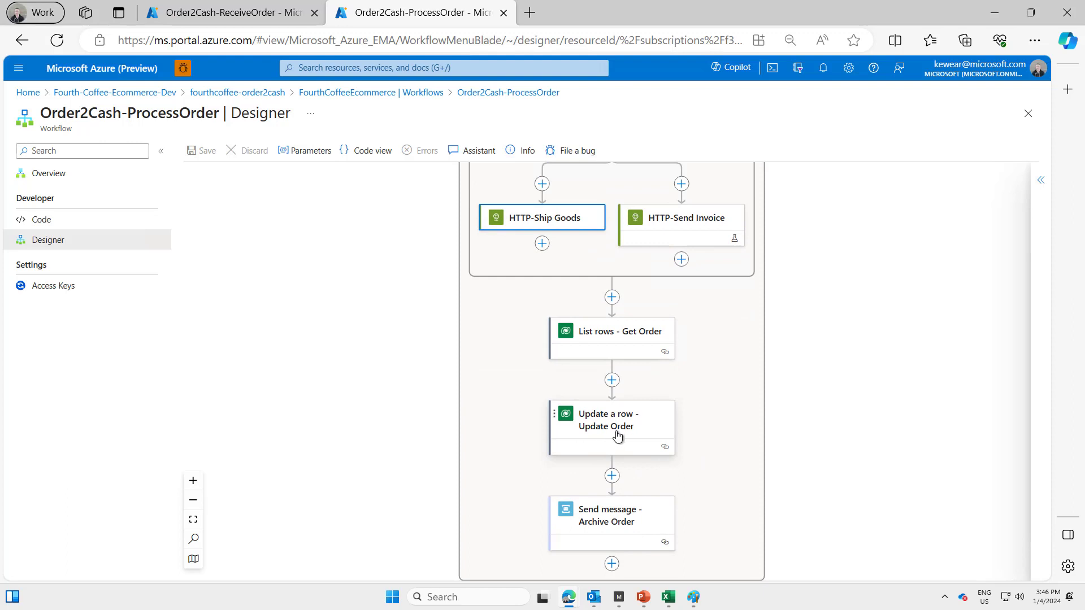
click(603, 530)
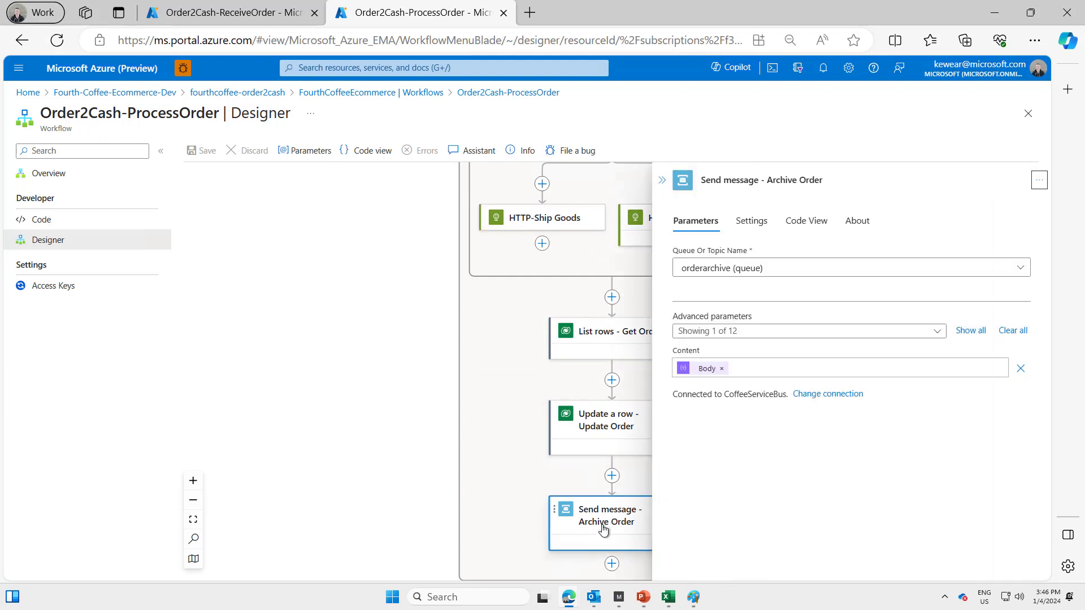
- Return to the FourthCoffeeEcommerce workflow list, open the Order2Cash-ArchiveOrder workflow in the designer and review its Scope-Try actions
click(663, 182)
click(430, 93)
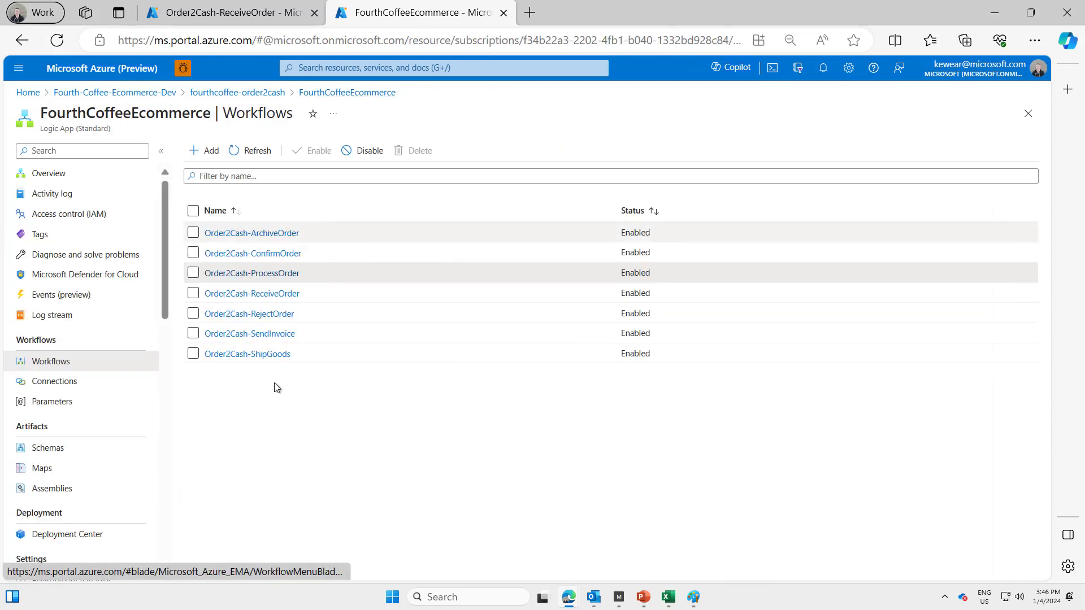
click(269, 232)
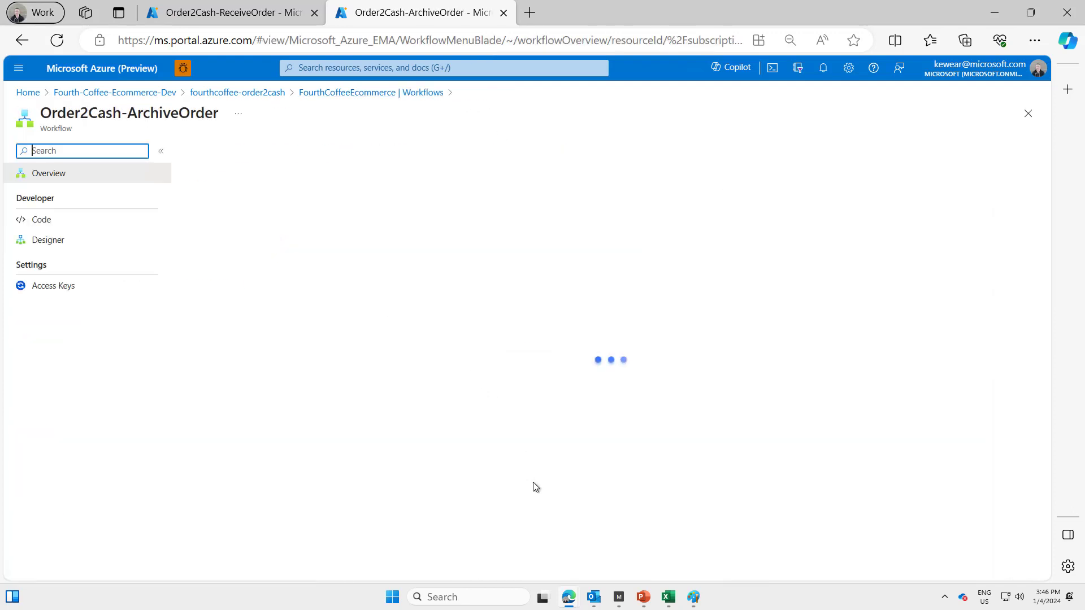
click(64, 242)
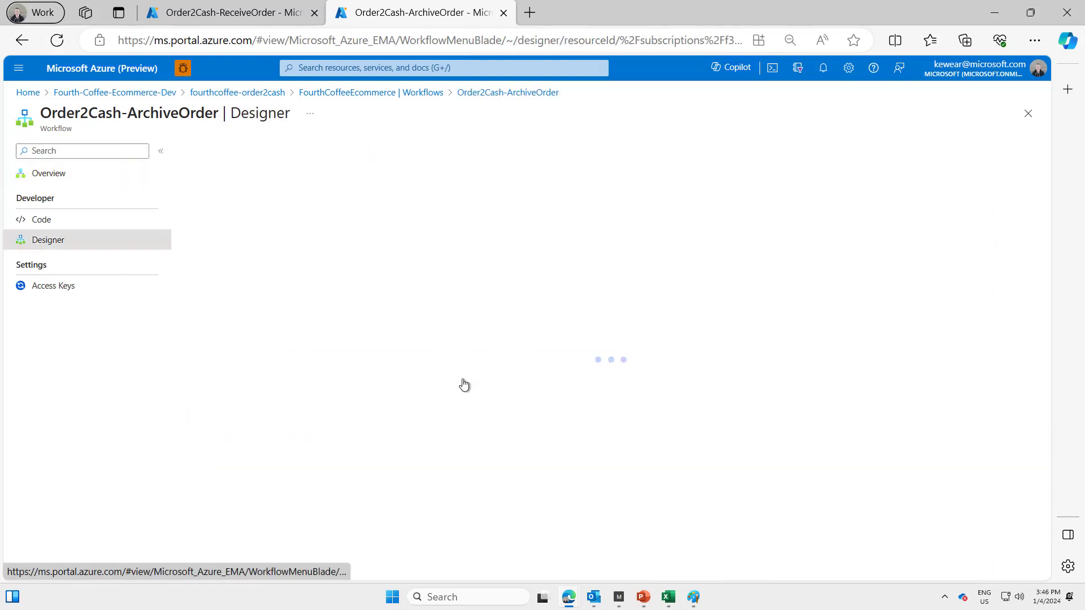
scroll(603, 465, down, 3)
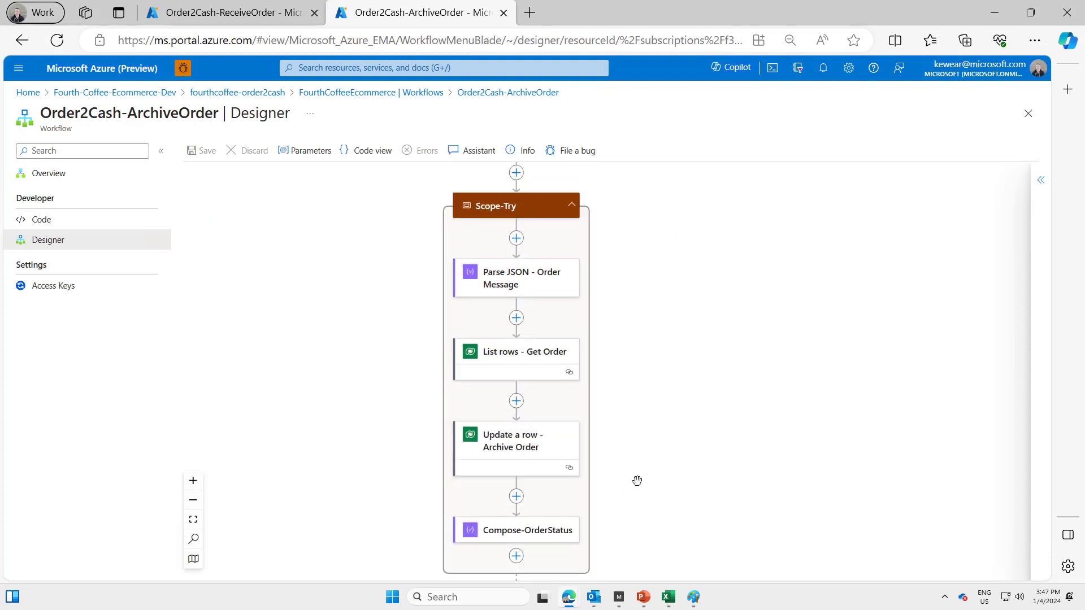
drag(637, 480, 618, 545)
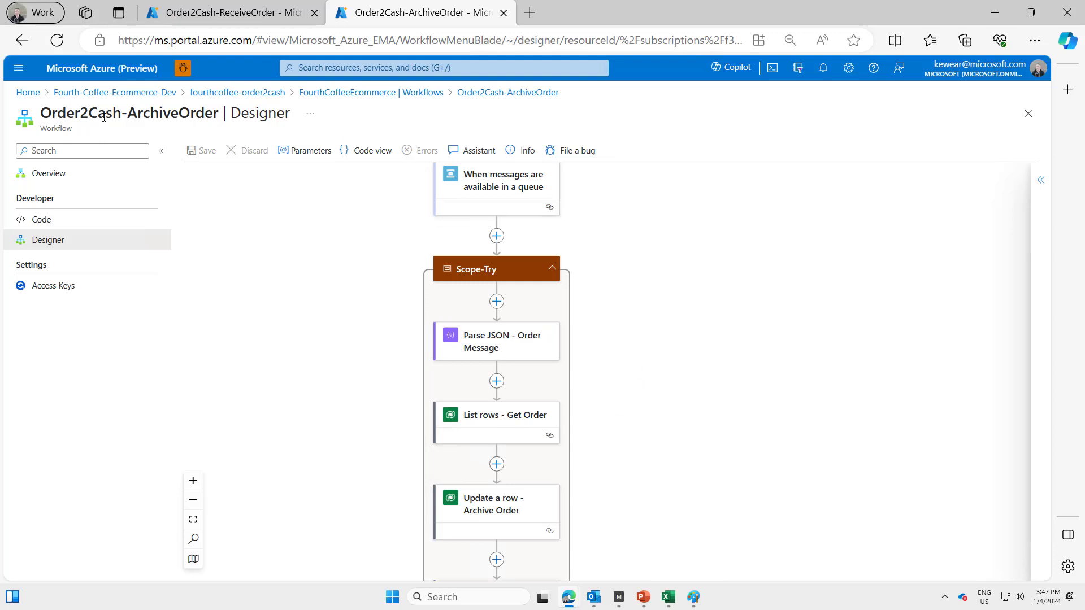
- Open the Order-To-Cash business process from the FourthCoffee-Order2Cash application in the Fourth-Coffee-Ecommerce-Dev integration environment
click(44, 94)
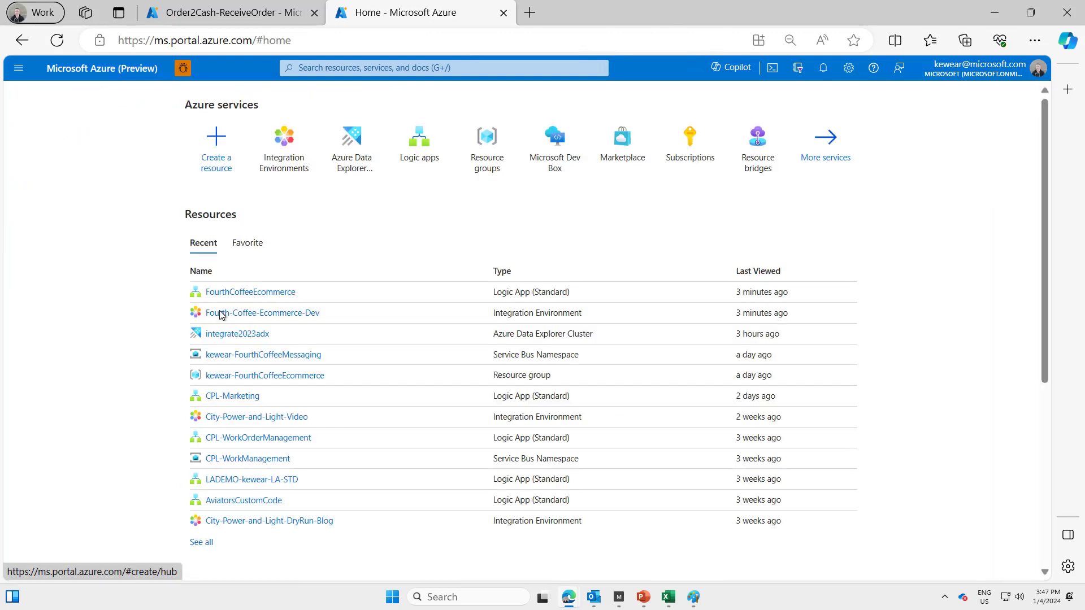
click(237, 313)
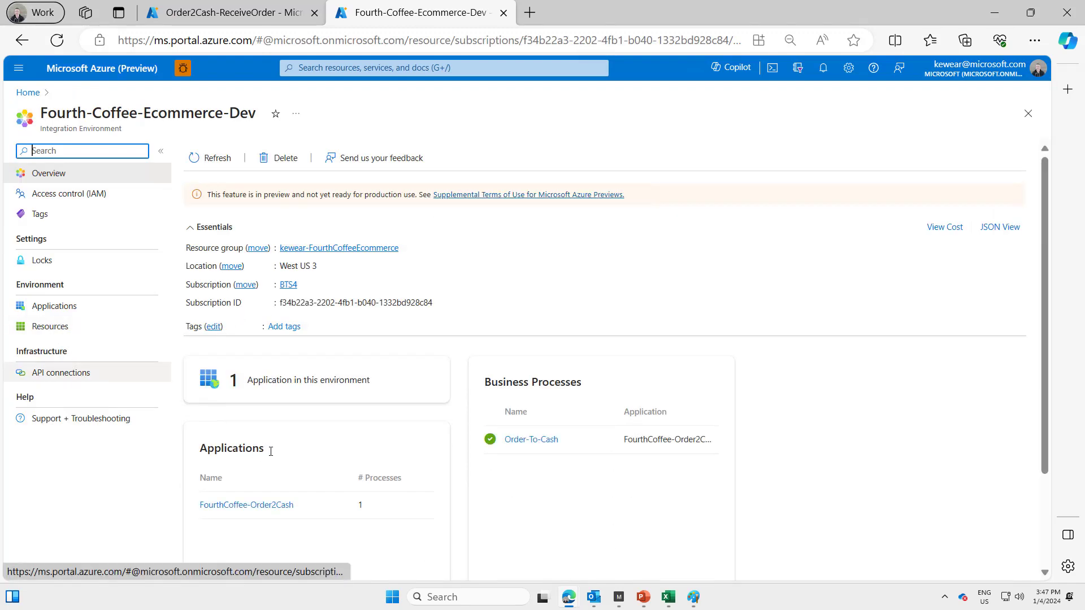
click(252, 506)
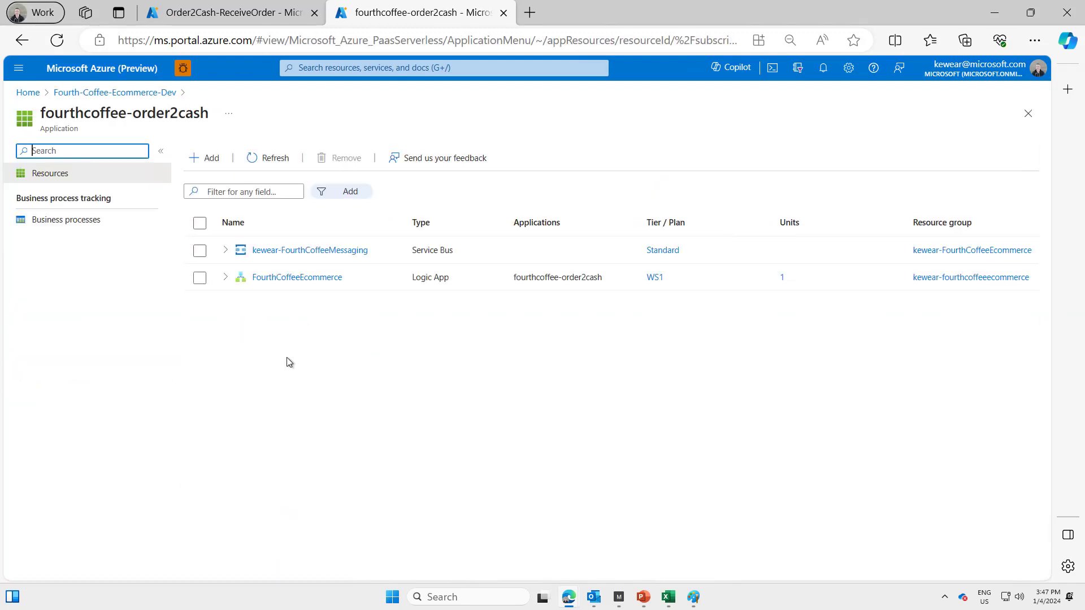
click(56, 223)
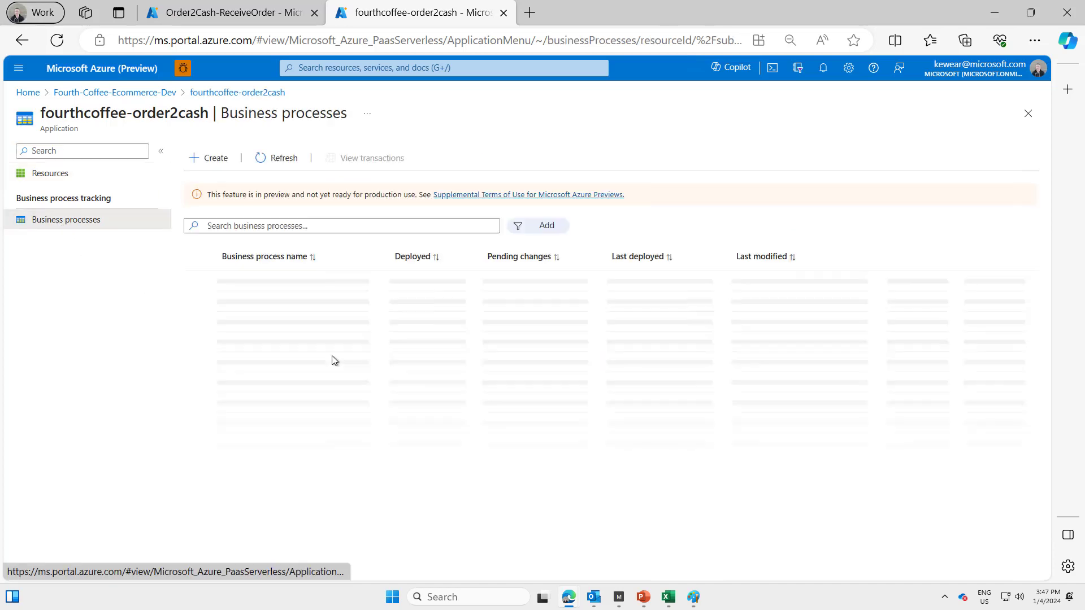
click(261, 285)
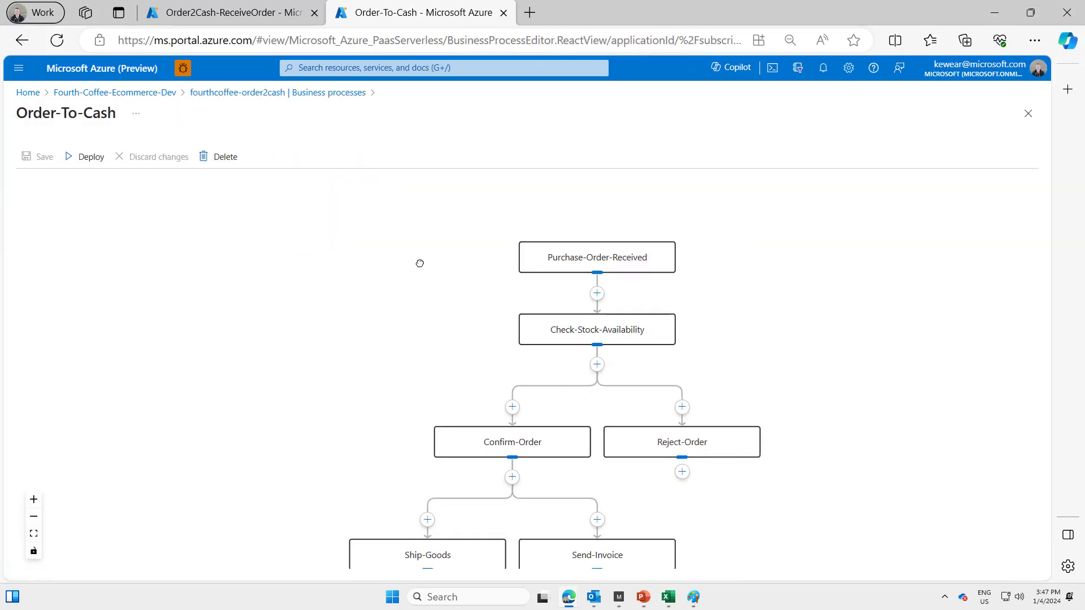
- Inspect the tracked properties of the Purchase-Order-Received, Check-Stock-Availability, Confirm-Order and Reject-Order stages
click(608, 243)
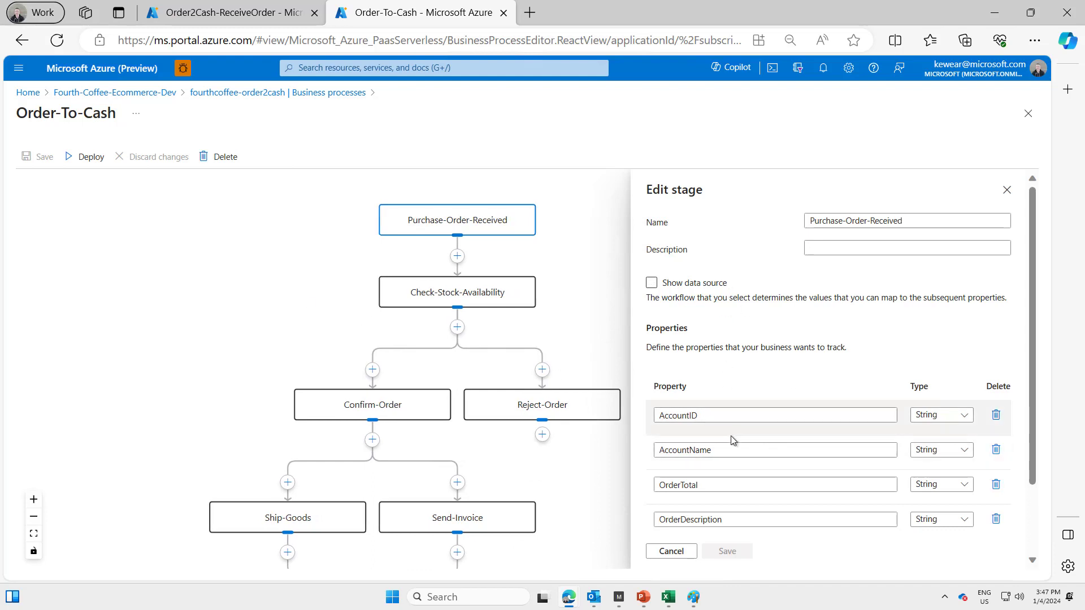
scroll(730, 439, down, 2)
scroll(731, 439, up, 1)
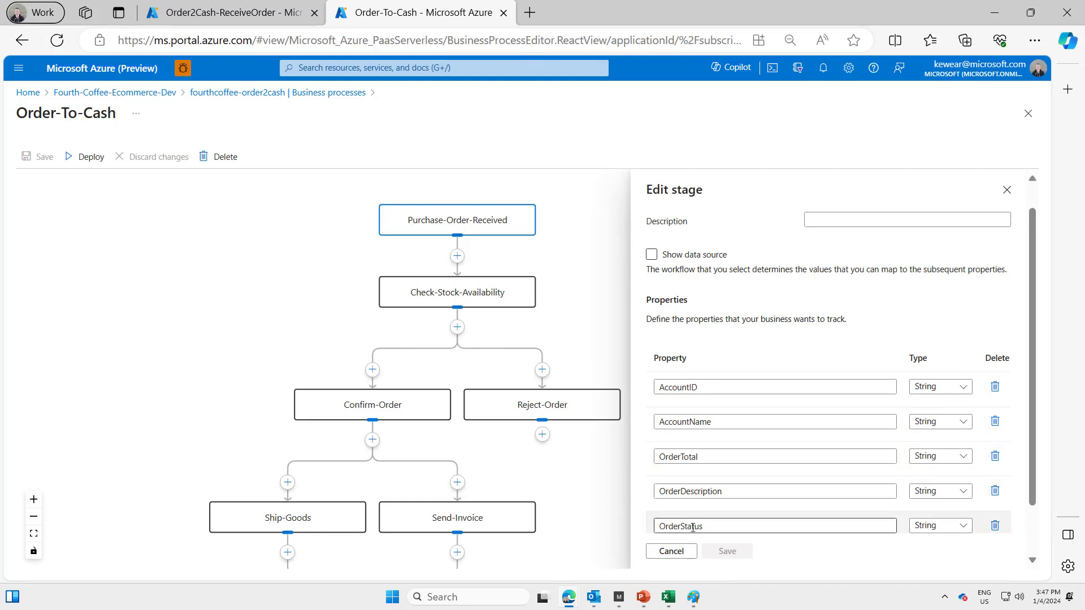
click(477, 303)
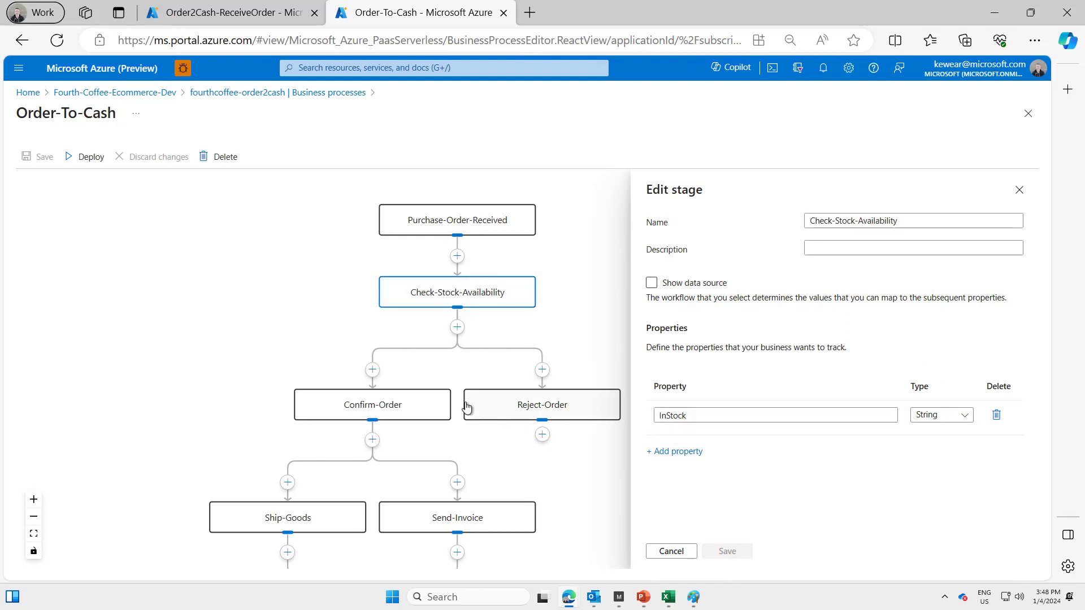
click(374, 406)
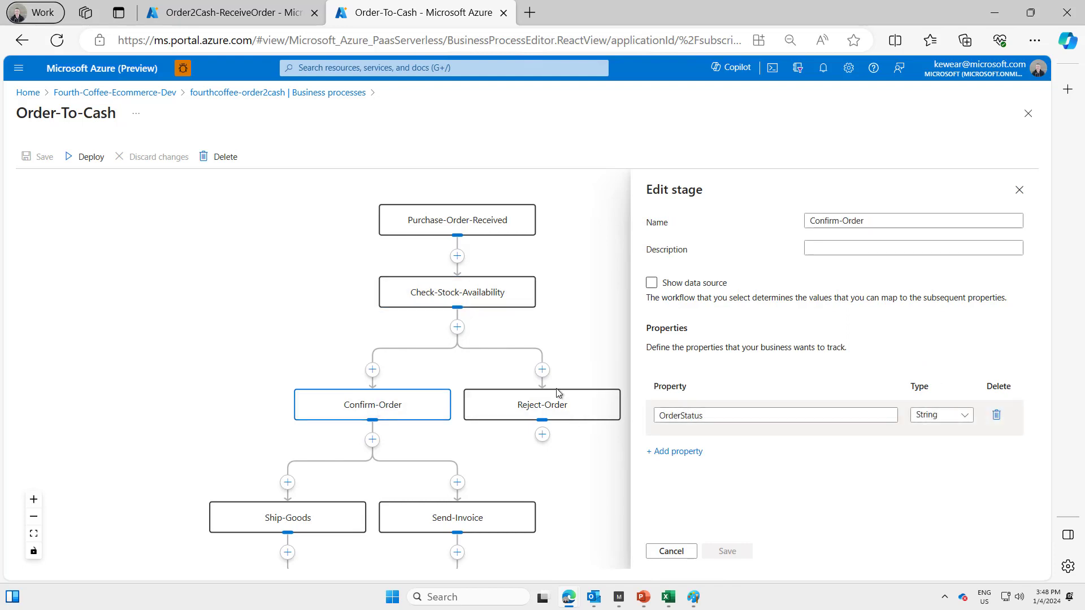
click(586, 406)
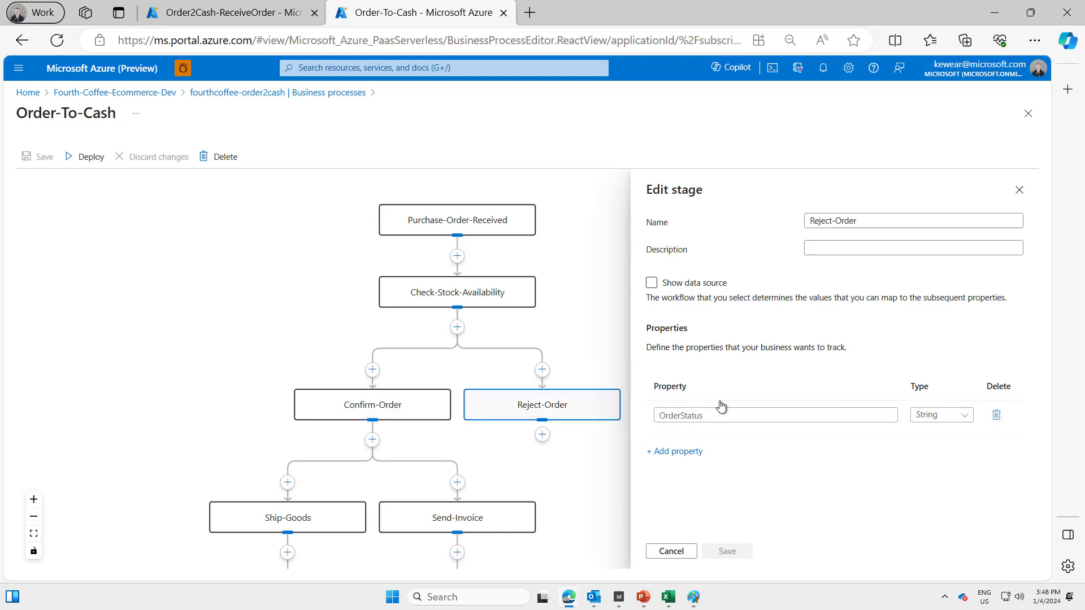
- Inspect the tracked properties of the Ship-Goods, Send-Invoice, Archive-Order and Order-Fulfilled stages, and close the stage details
drag(577, 343, 587, 232)
click(305, 429)
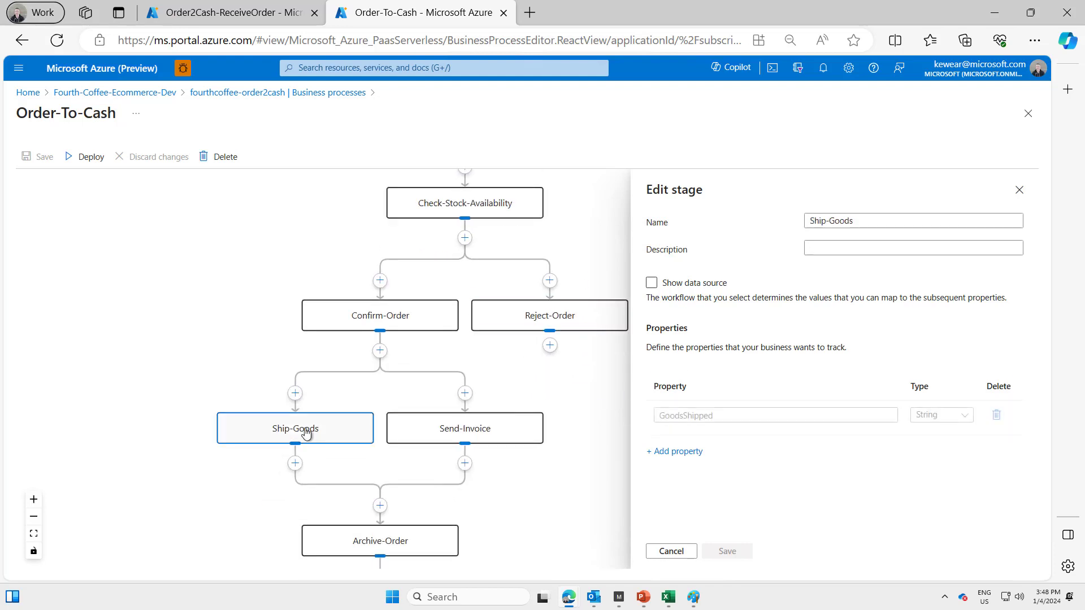
click(482, 436)
drag(502, 499, 510, 451)
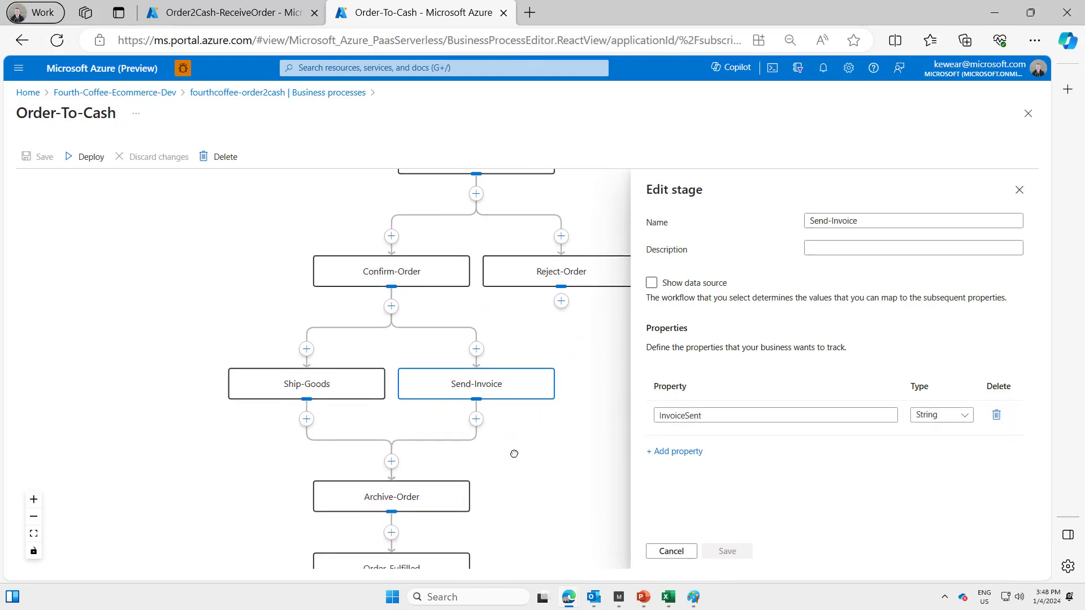
click(411, 495)
drag(560, 417, 569, 366)
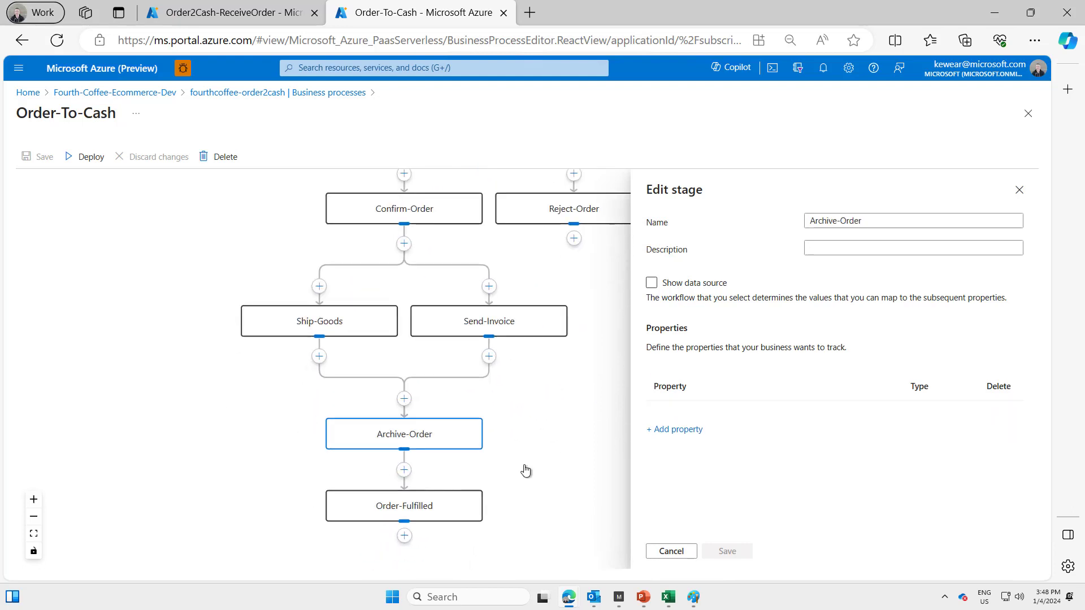
click(422, 506)
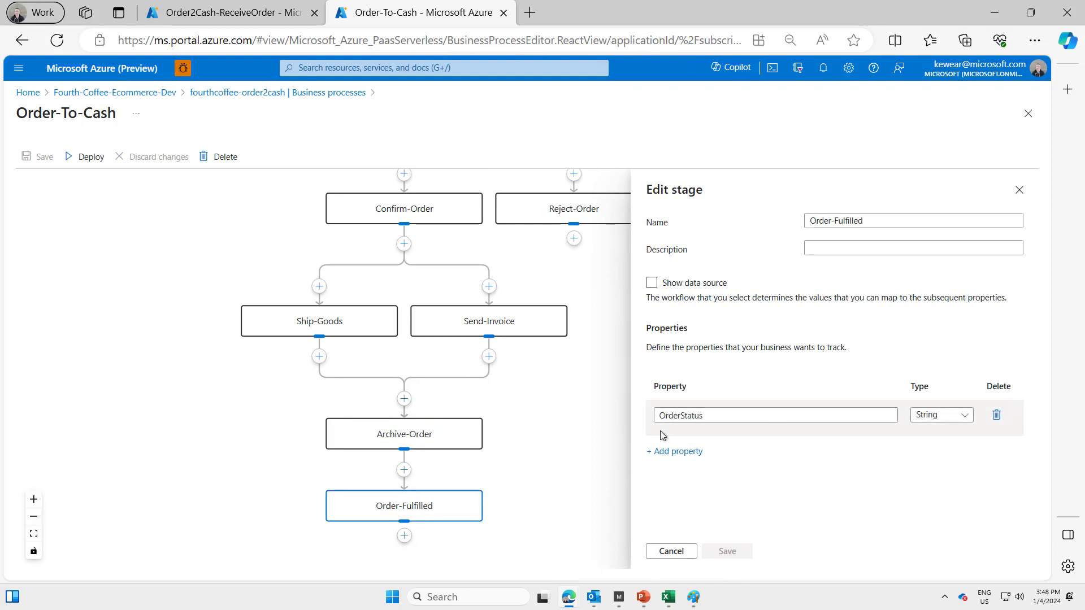
drag(549, 446, 551, 500)
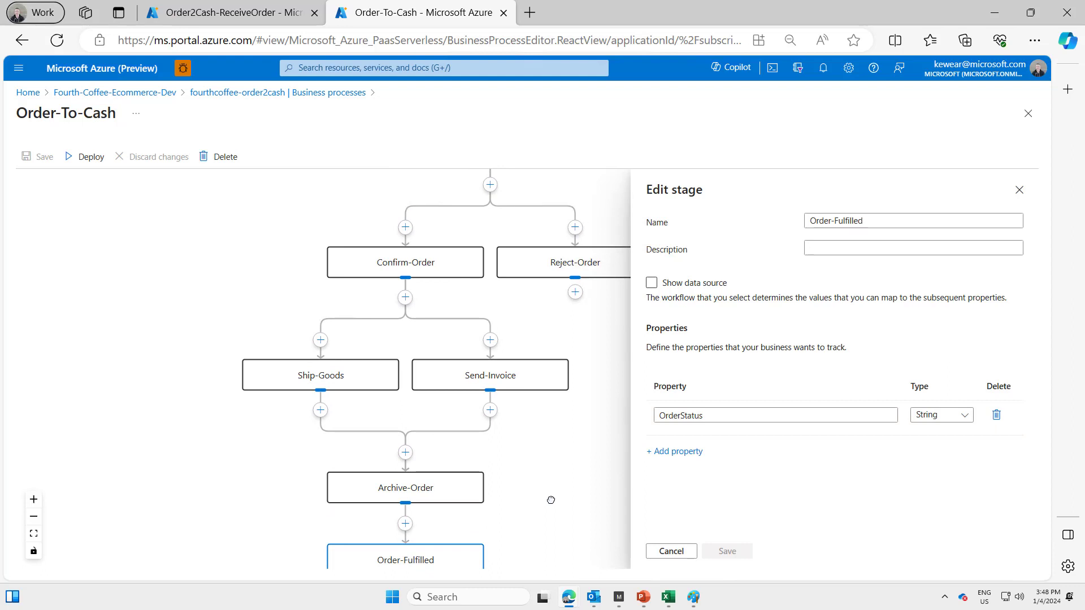
click(671, 551)
- Try to add a parallel stage directly after Purchase-Order-Received, and cancel the addition
drag(619, 457, 618, 538)
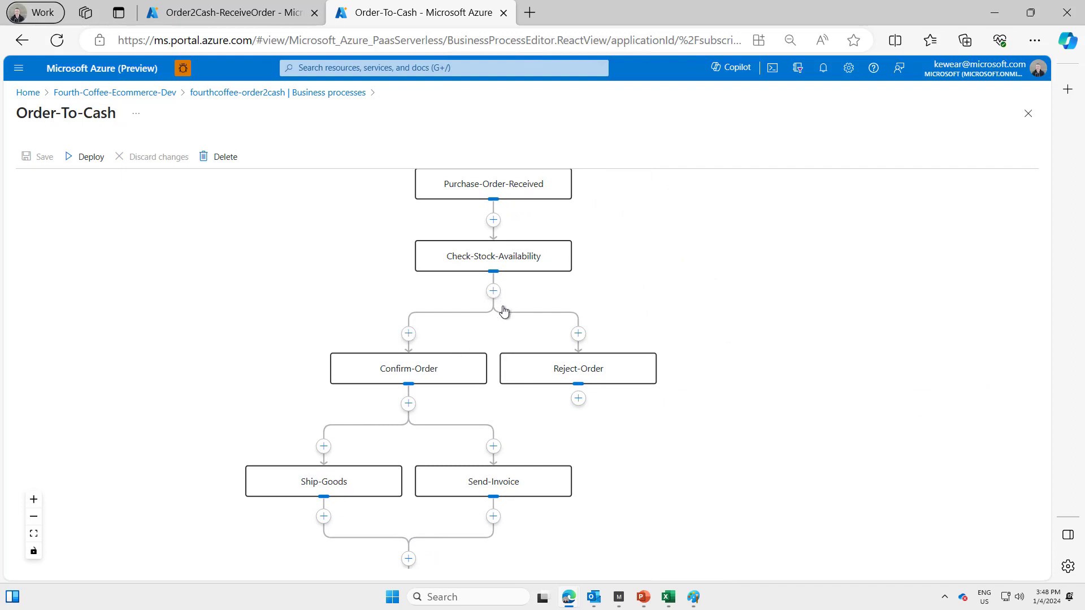
drag(639, 271, 642, 336)
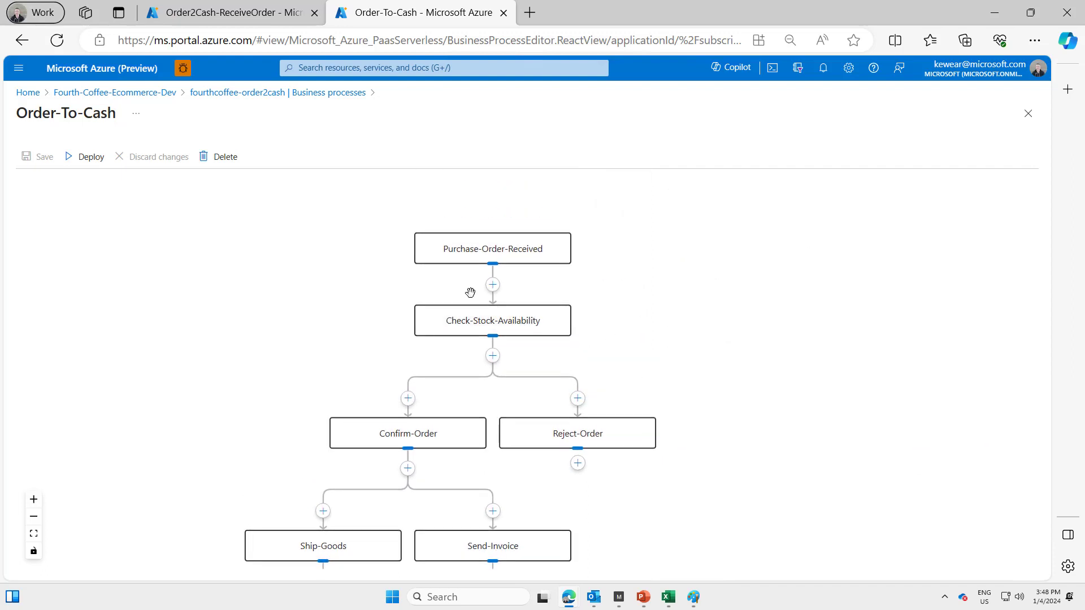
click(493, 285)
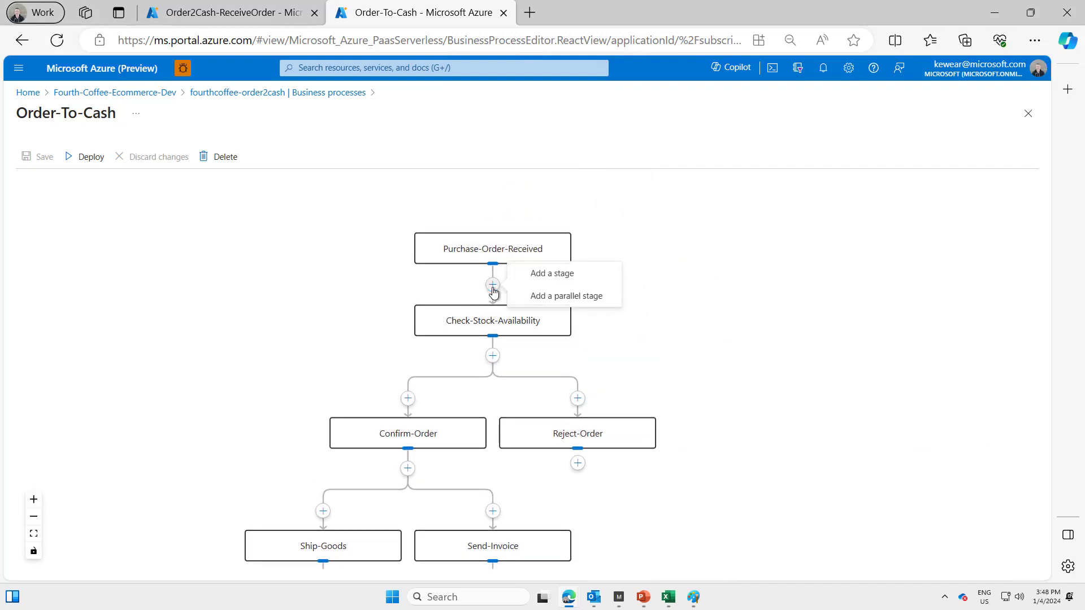
click(557, 296)
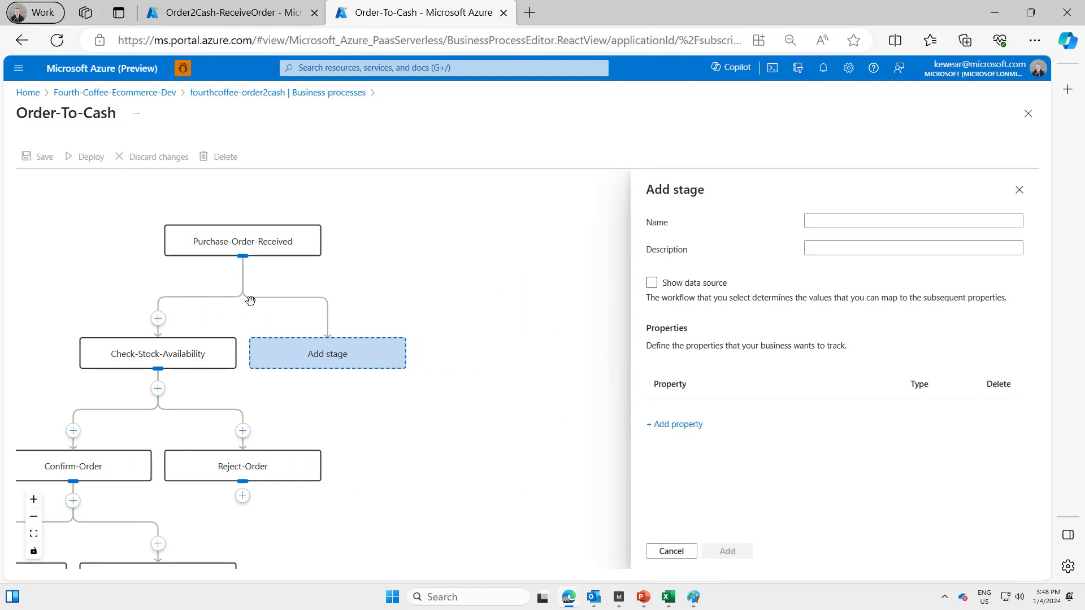
right_click(342, 358)
click(304, 385)
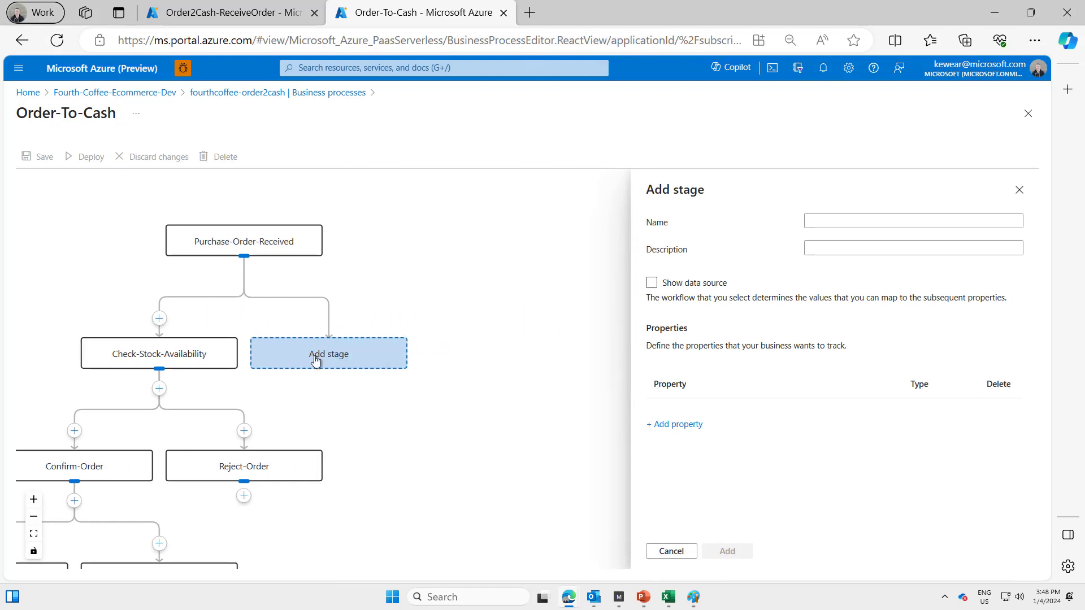
right_click(314, 359)
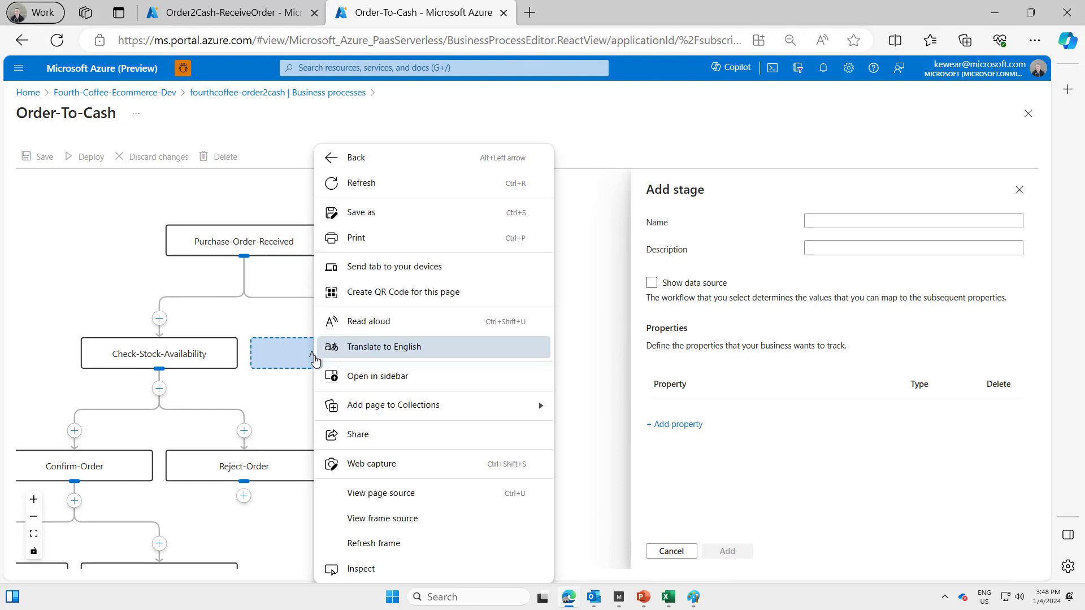
right_click(266, 362)
click(671, 551)
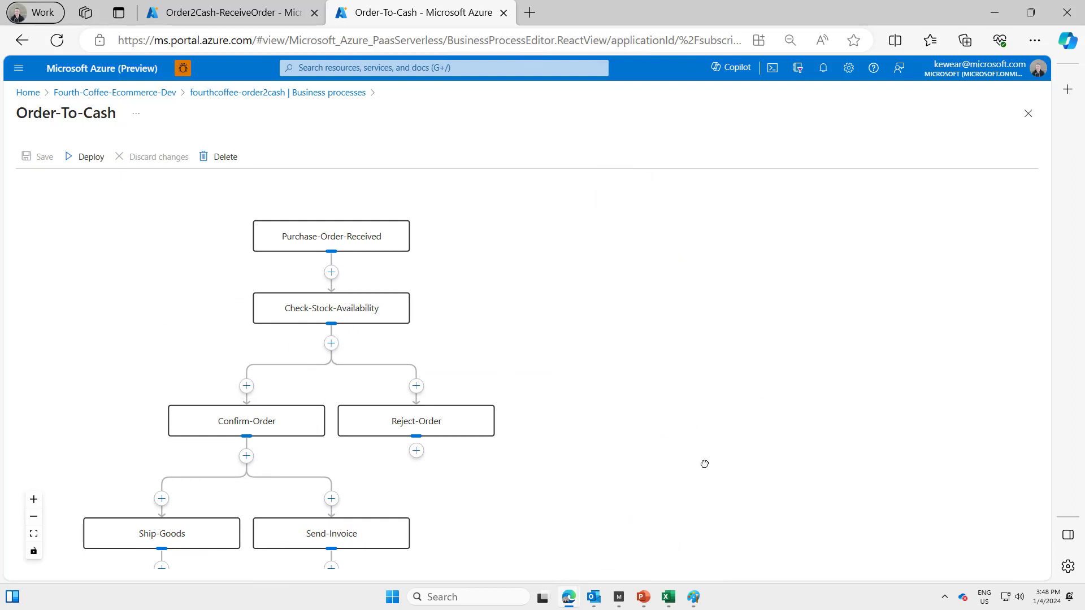
- Try linking Send-Invoice to Archive-Order, and review the process branches from Check-Stock-Availability down to Order-Fulfilled
drag(705, 464, 747, 375)
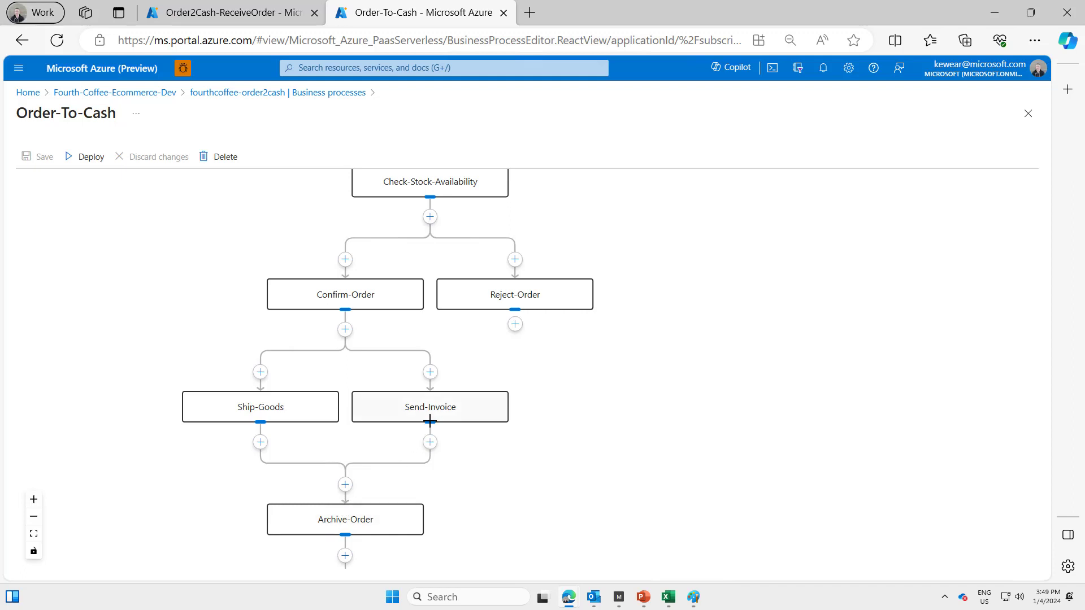
drag(430, 423, 347, 515)
scroll(542, 454, up, 3)
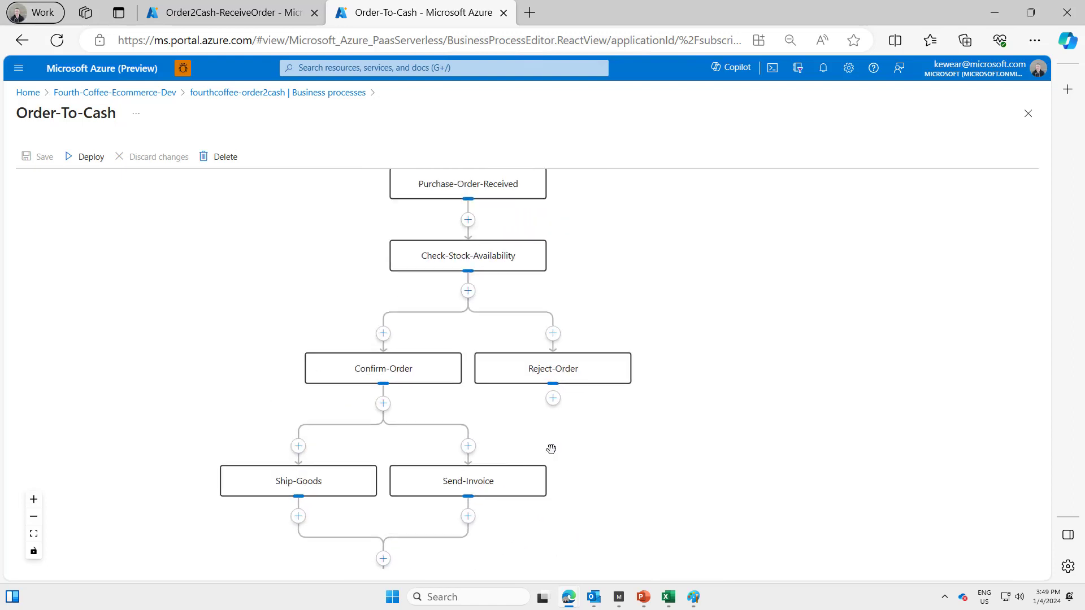
scroll(605, 429, down, 2)
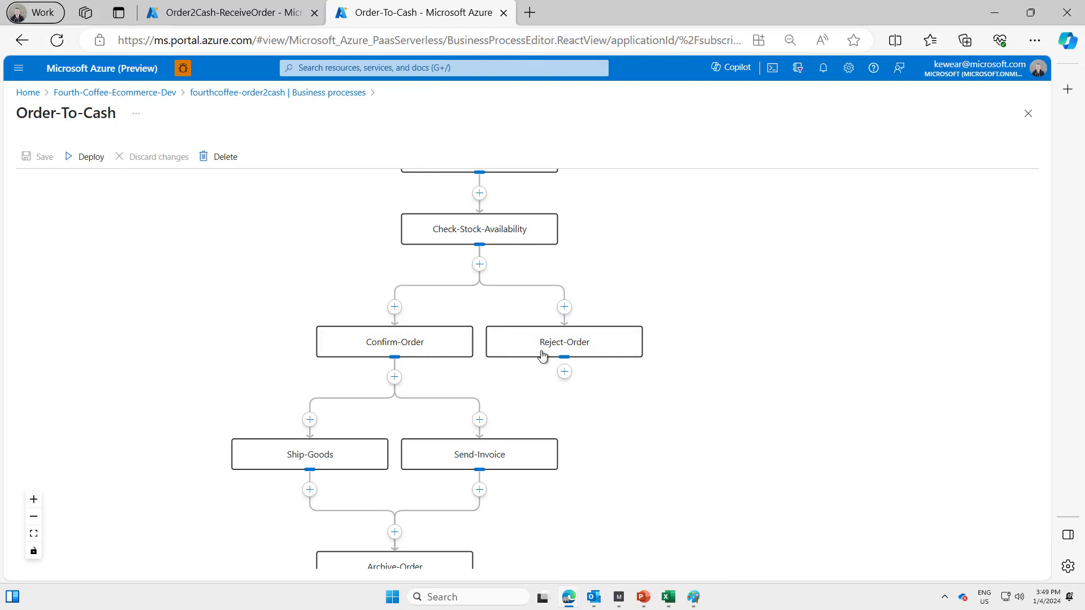
scroll(627, 367, down, 3)
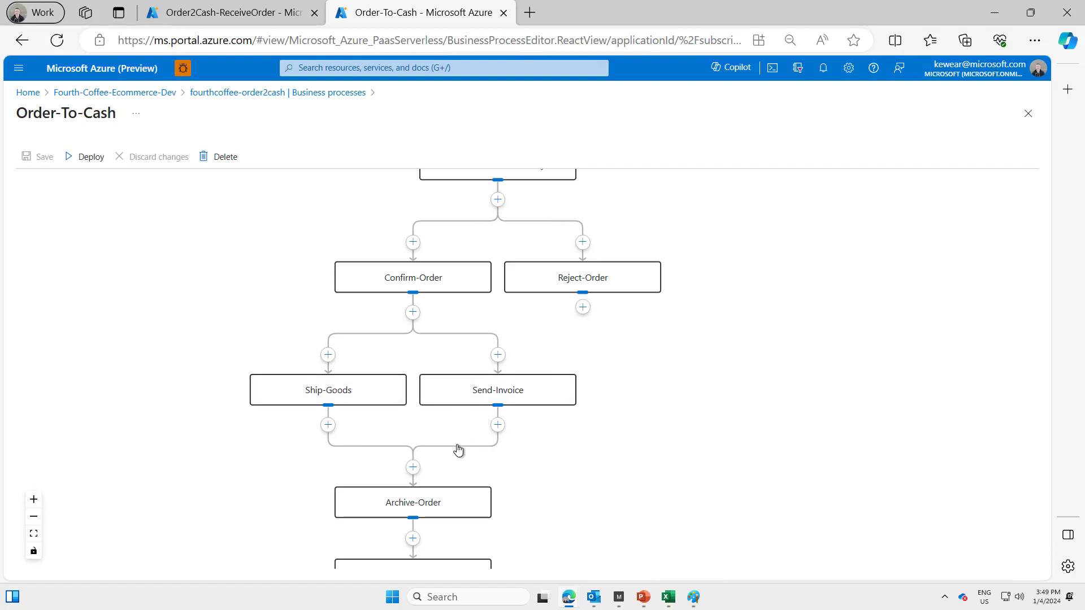
scroll(535, 472, down, 2)
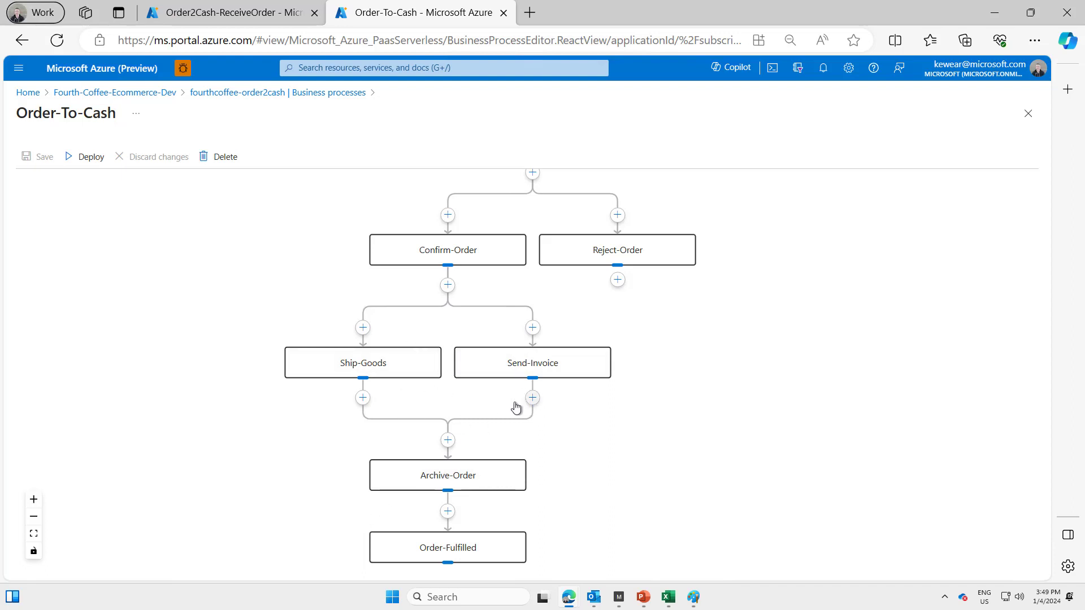
drag(592, 421, 610, 435)
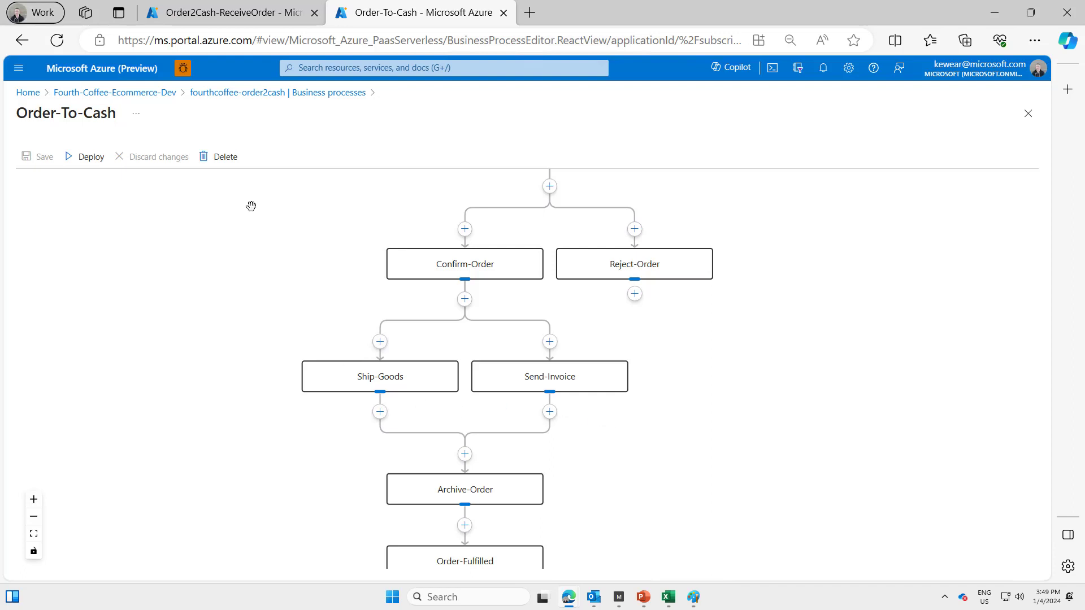
- Start a run with payload for the Order2Cash-ReceiveOrder workflow and paste the sample coffee order JSON as its request body
click(248, 14)
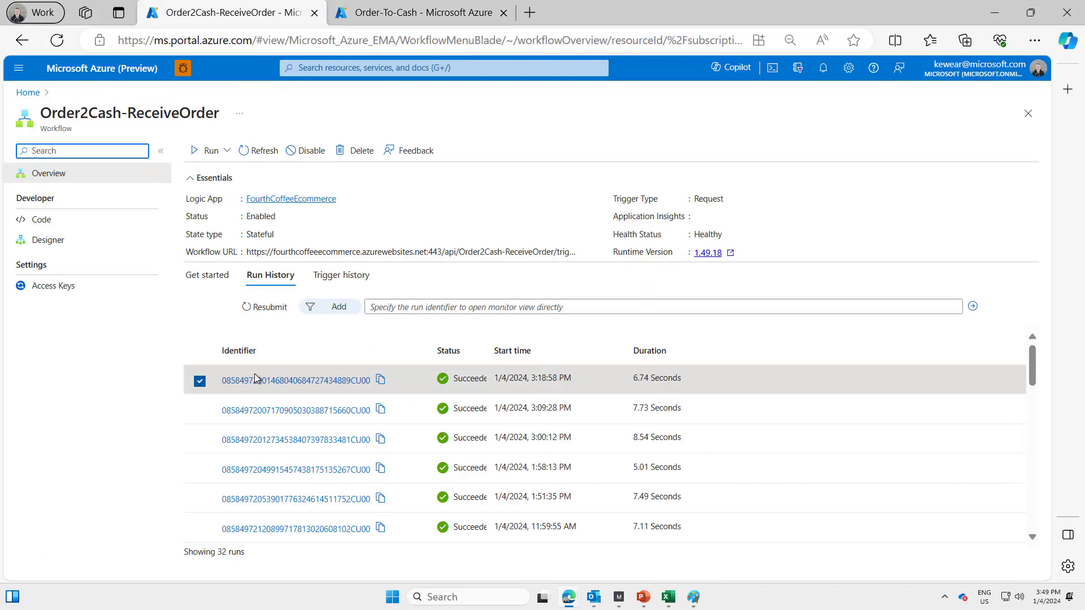
click(226, 151)
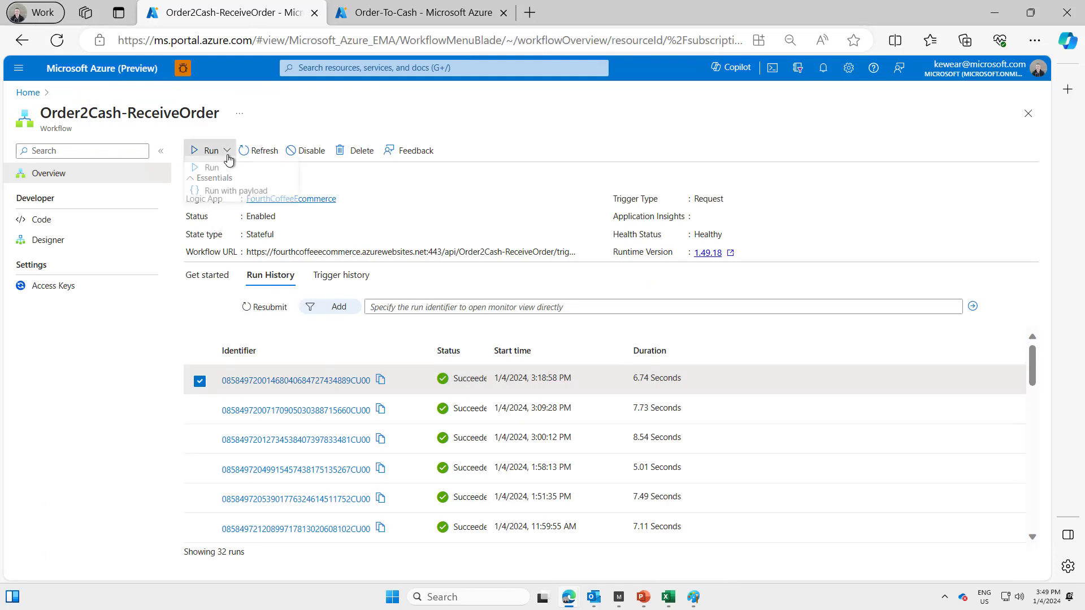
click(229, 198)
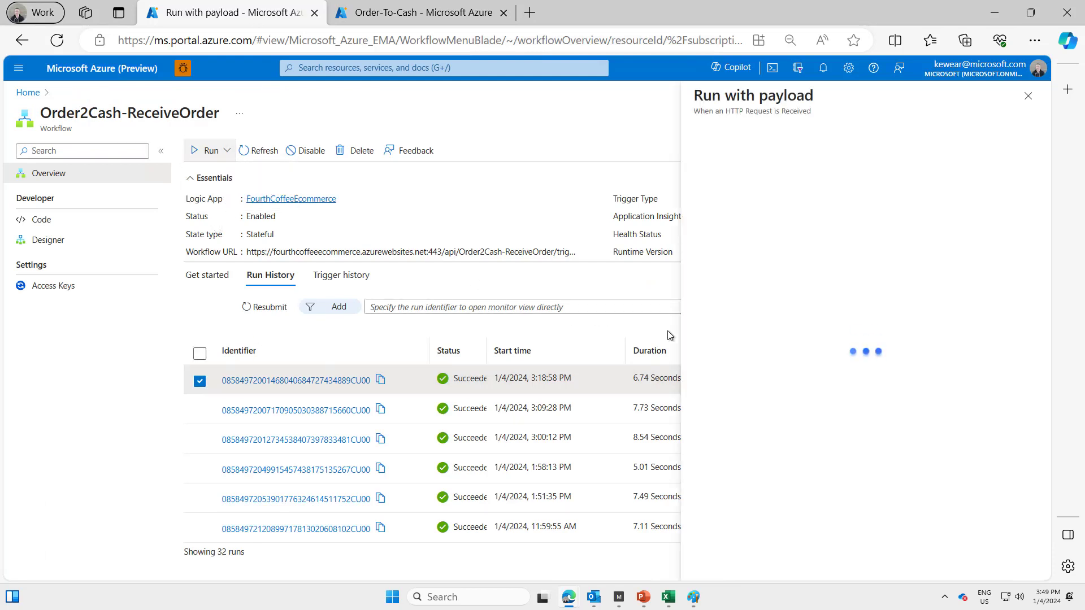
key(ctrl+v)
scroll(865, 472, up, 3)
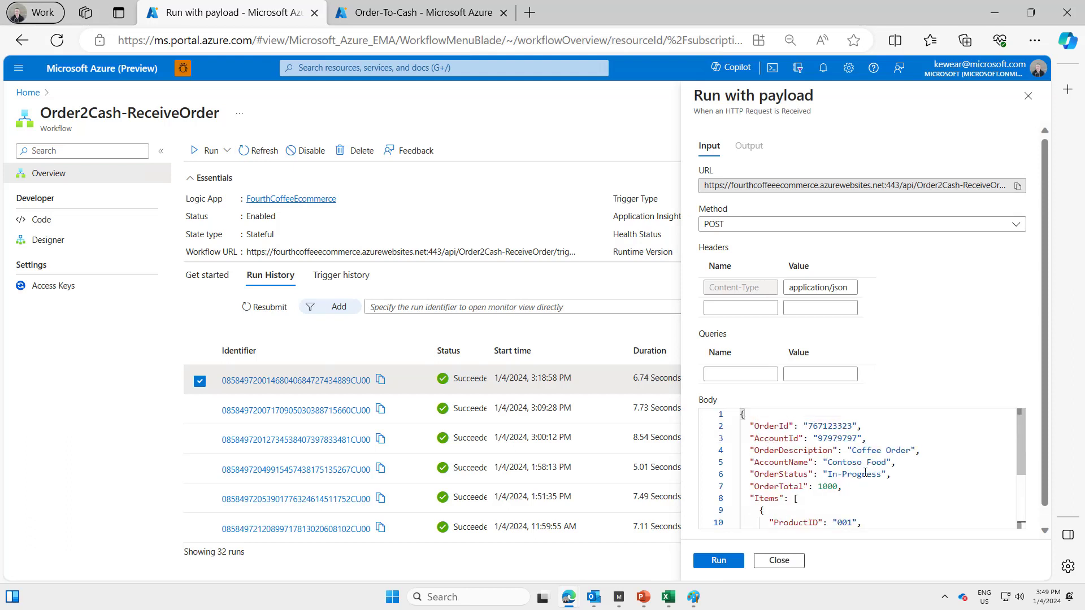
- Replace the first three digits of the OrderId in the request body to give the order a new number
double_click(817, 426)
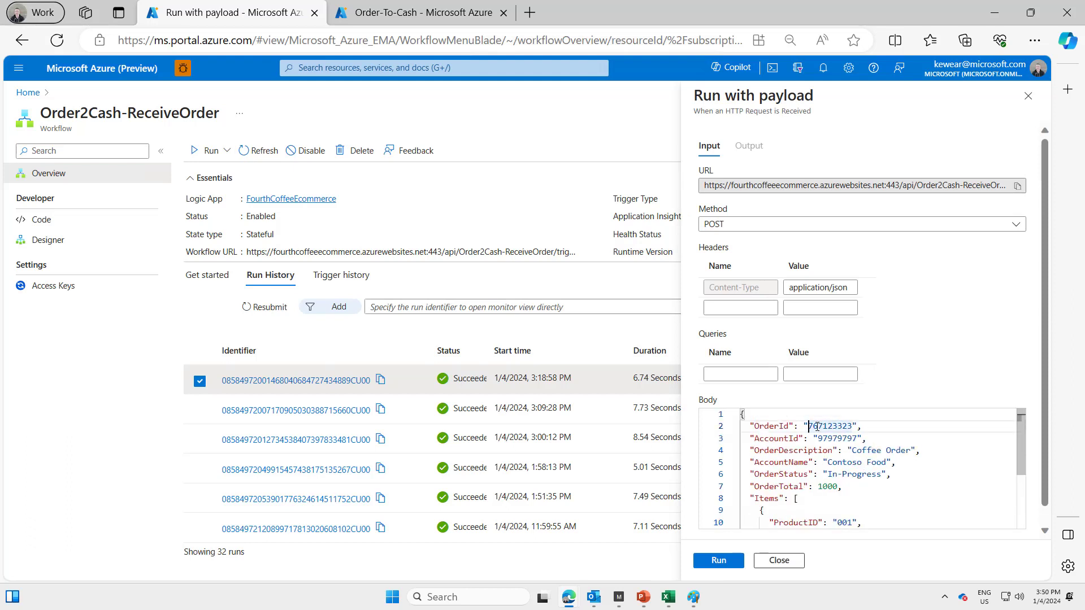
text(789)
key(Delete)
key(Delete)
- Review the order's items in the request body, run the workflow with this payload, and close the run pane
scroll(902, 489, down, 2)
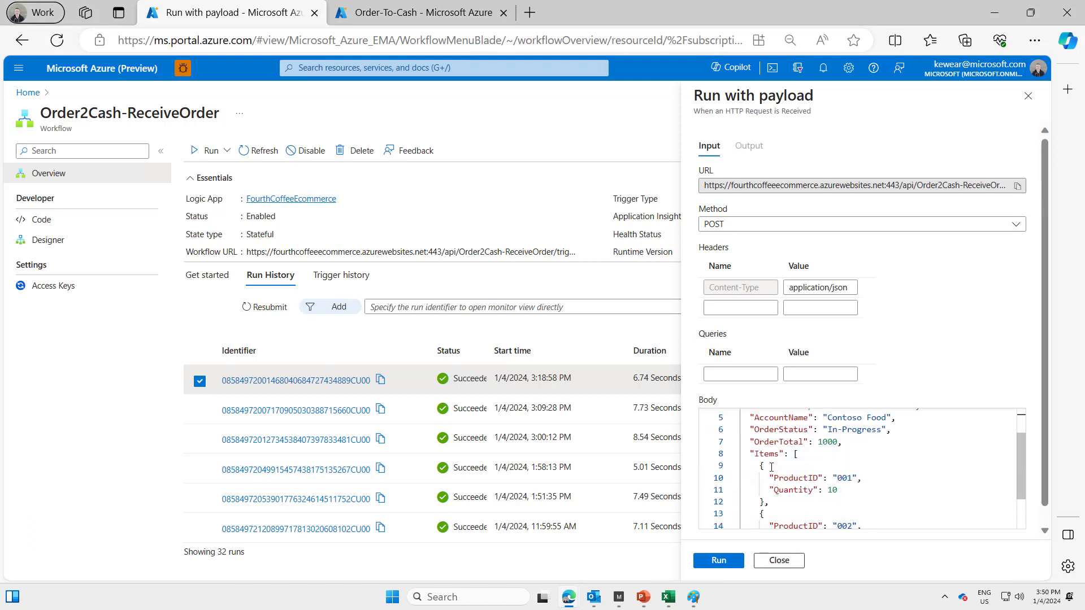
scroll(824, 462, down, 2)
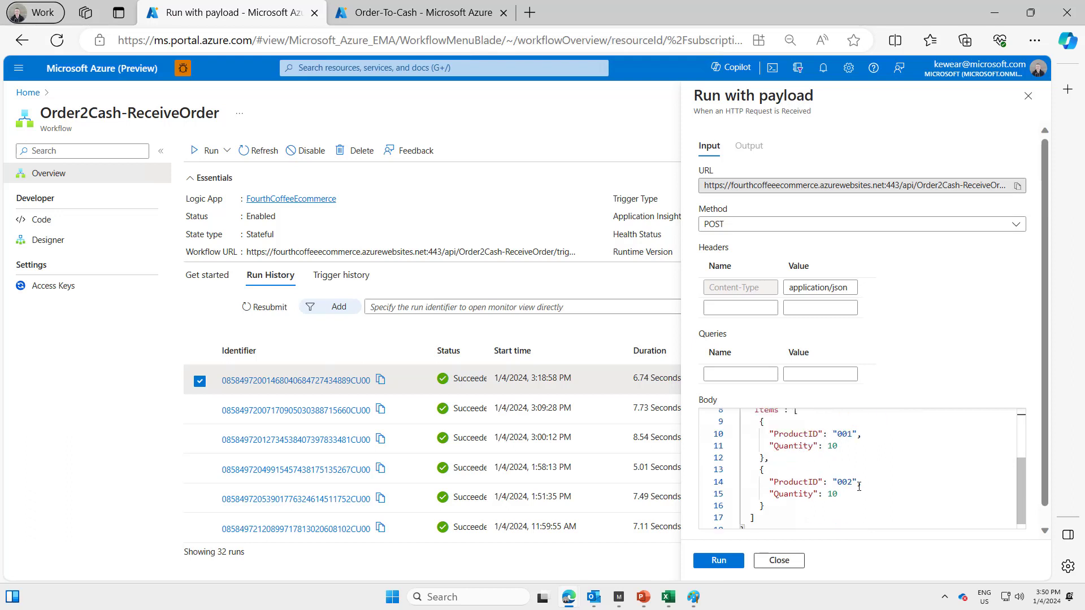
scroll(858, 487, down, 1)
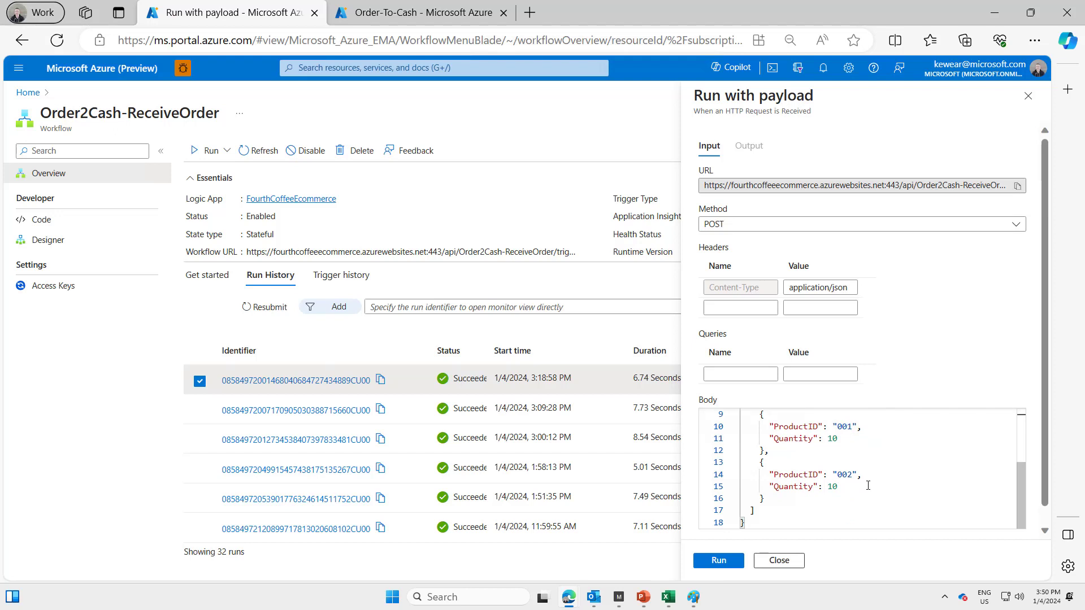
scroll(867, 486, up, 3)
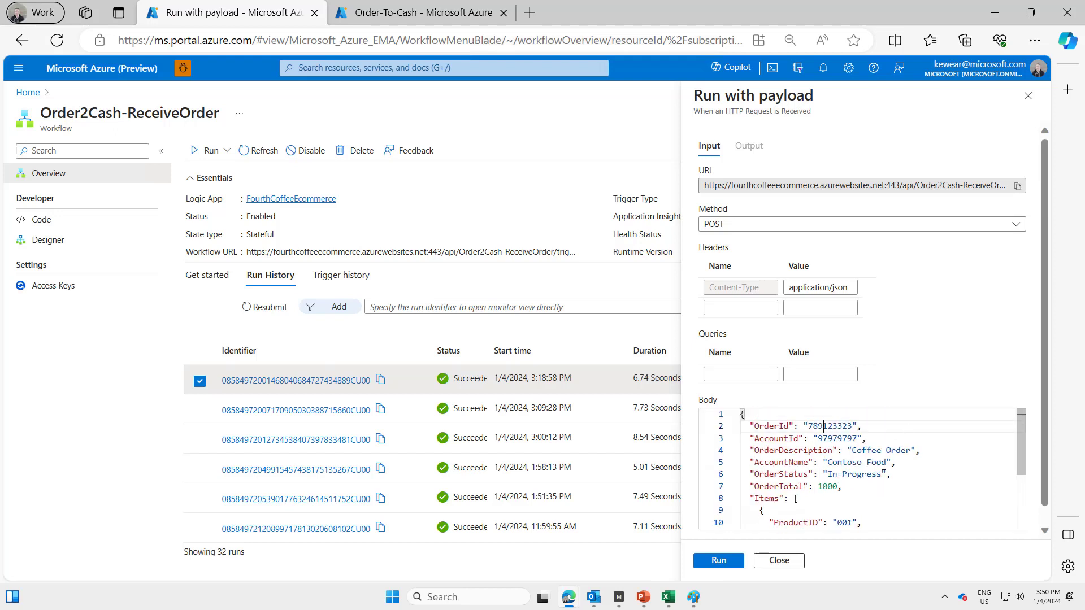
click(721, 562)
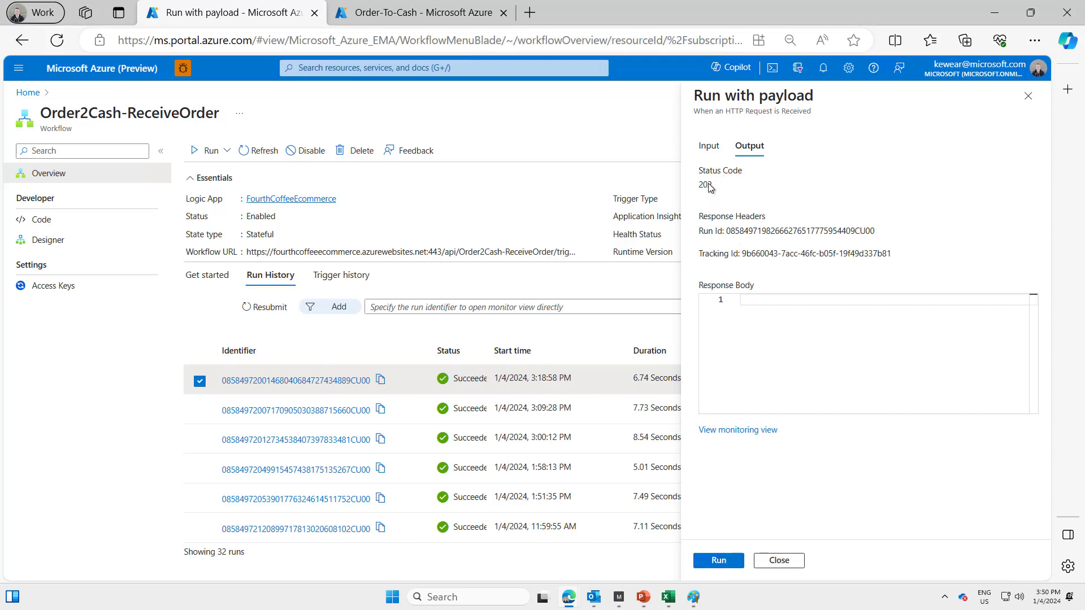
click(778, 560)
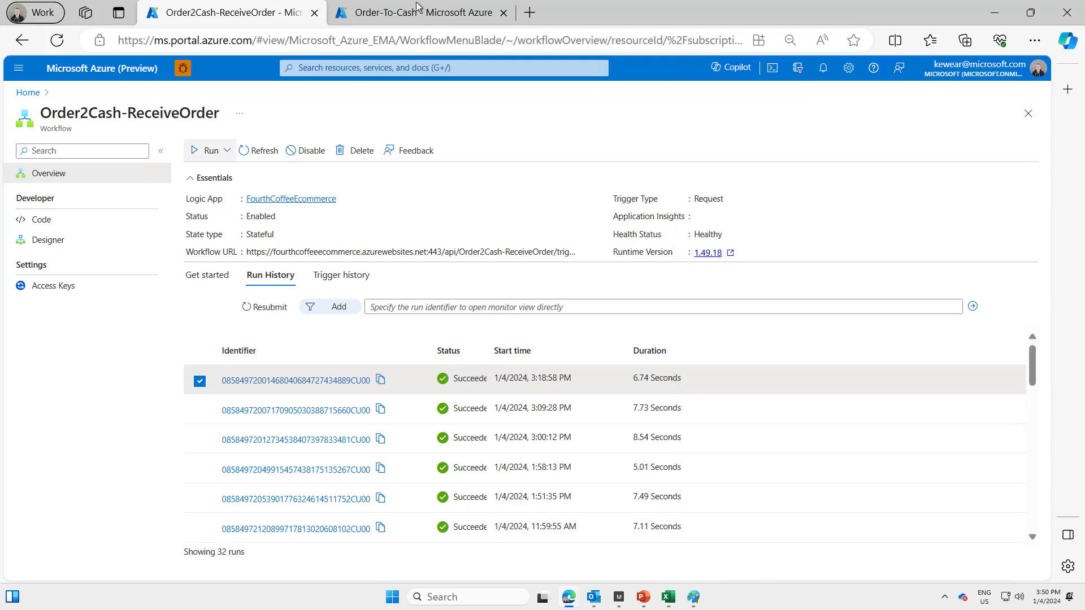
- Show the transactions of the Order-To-Cash business process and open the newly submitted order's transaction details
click(405, 17)
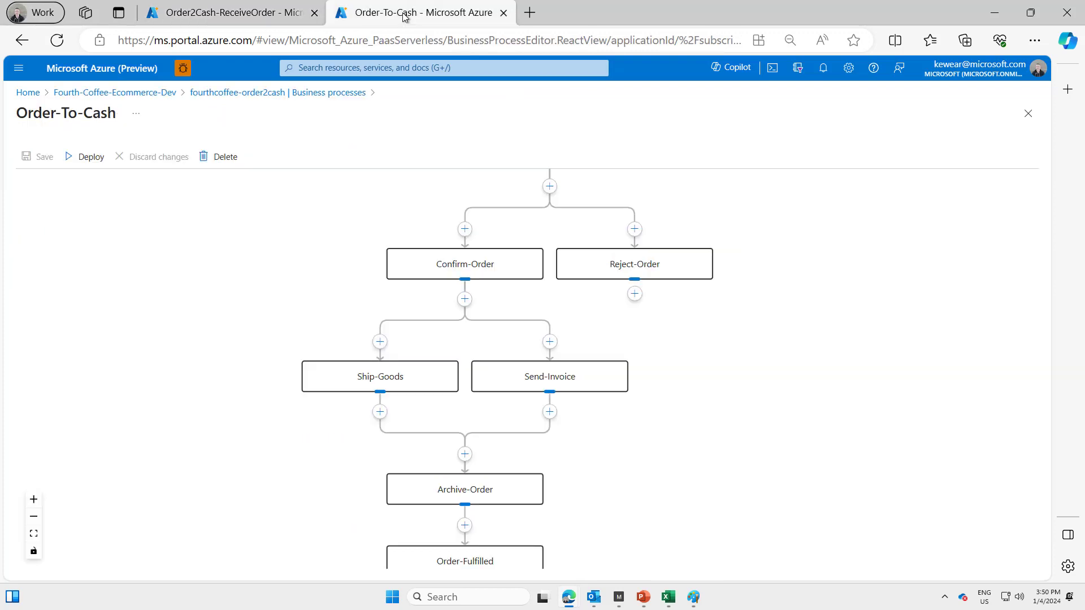
click(296, 94)
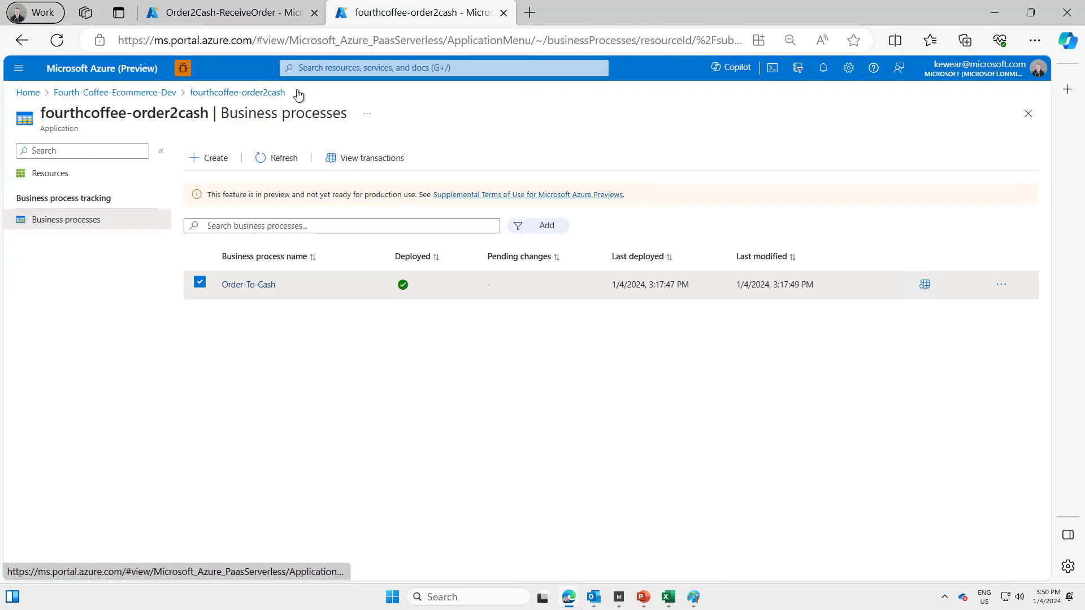
click(923, 286)
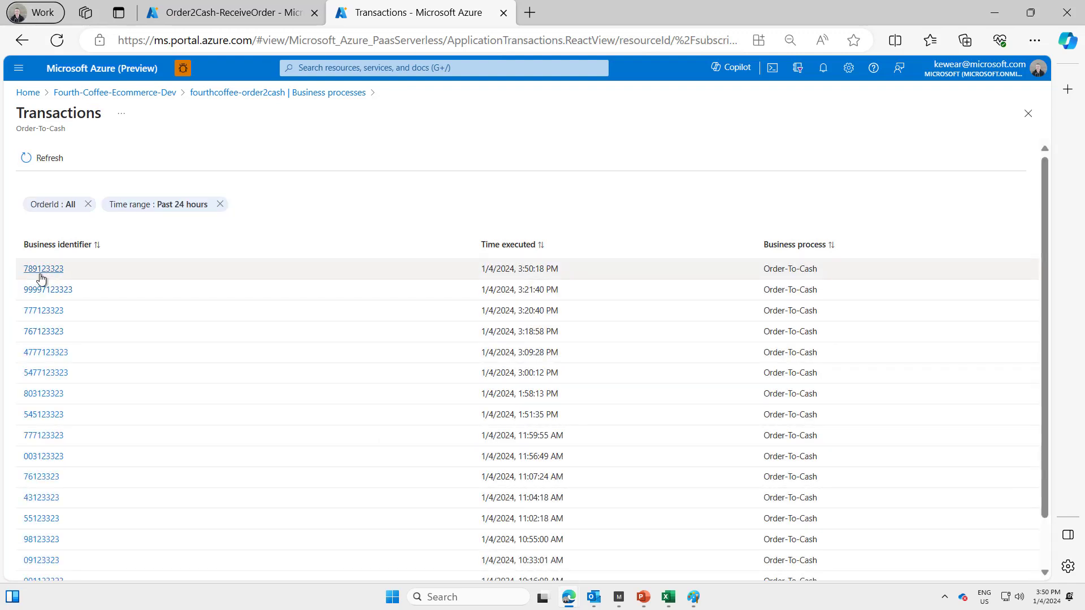
click(53, 270)
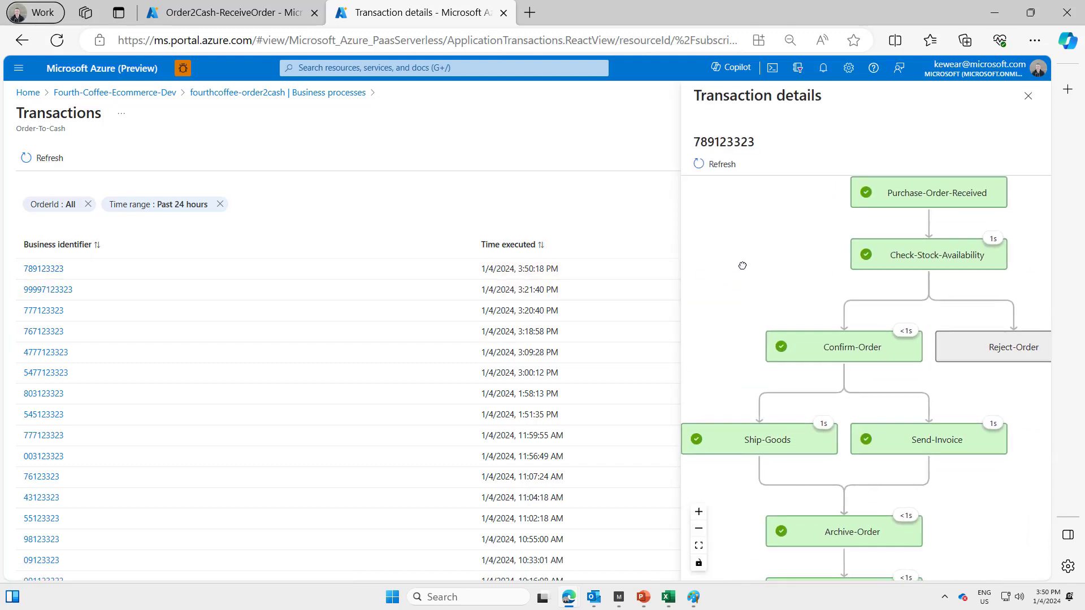
- Review the status of each stage in the transaction diagram from Purchase-Order-Received down to Order-Fulfilled
drag(740, 266, 715, 276)
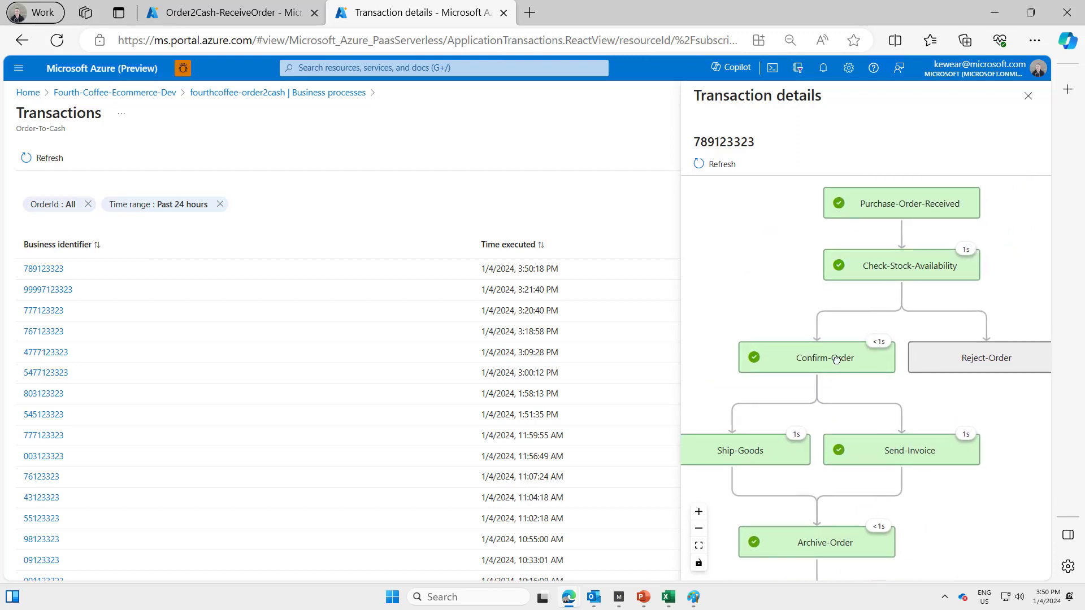
scroll(850, 395, down, 2)
scroll(840, 436, down, 2)
scroll(841, 435, up, 2)
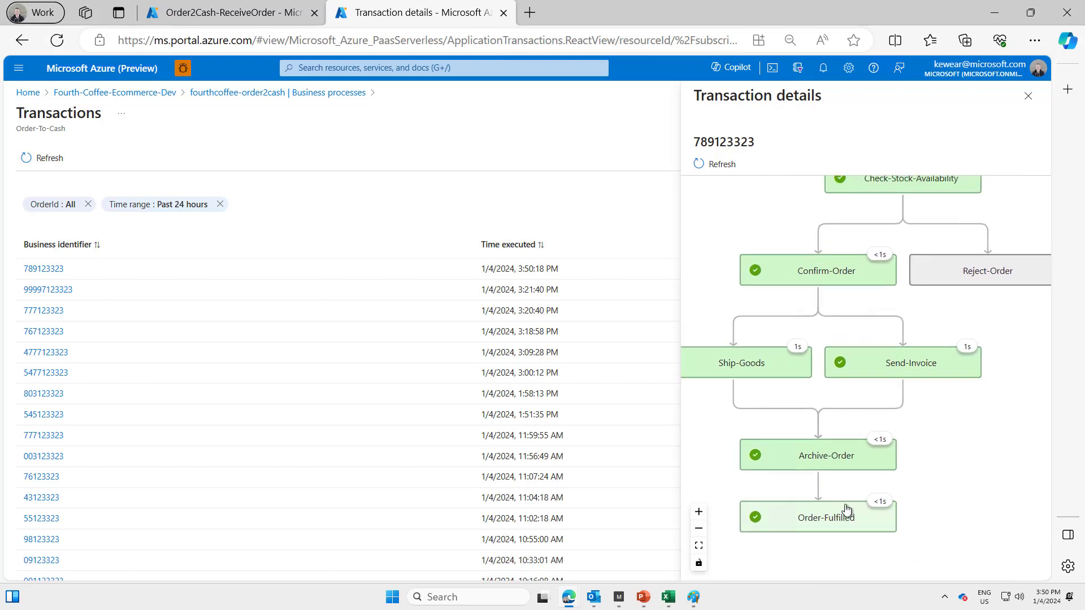
scroll(781, 325, up, 2)
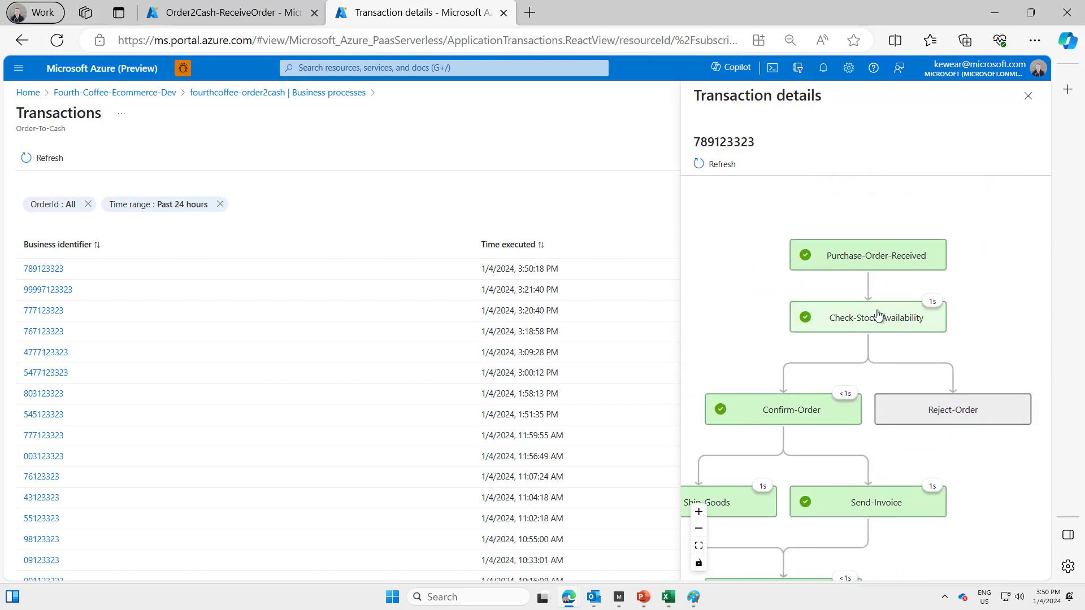
- Inspect the recorded property values of the transaction's Purchase-Order-Received, Check-Stock-Availability and Confirm-Order stages
click(876, 254)
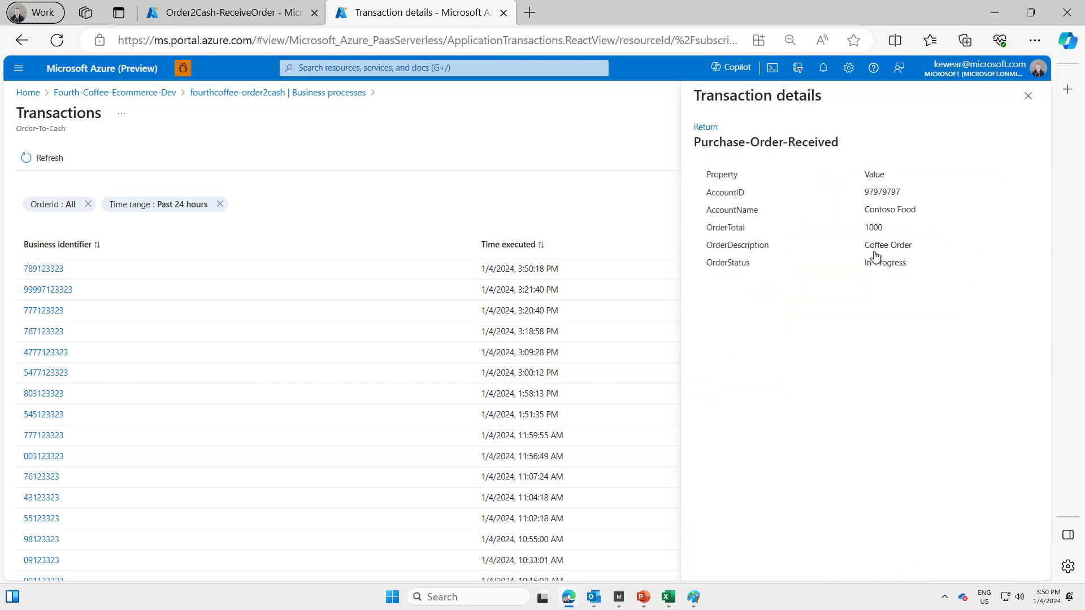
click(705, 126)
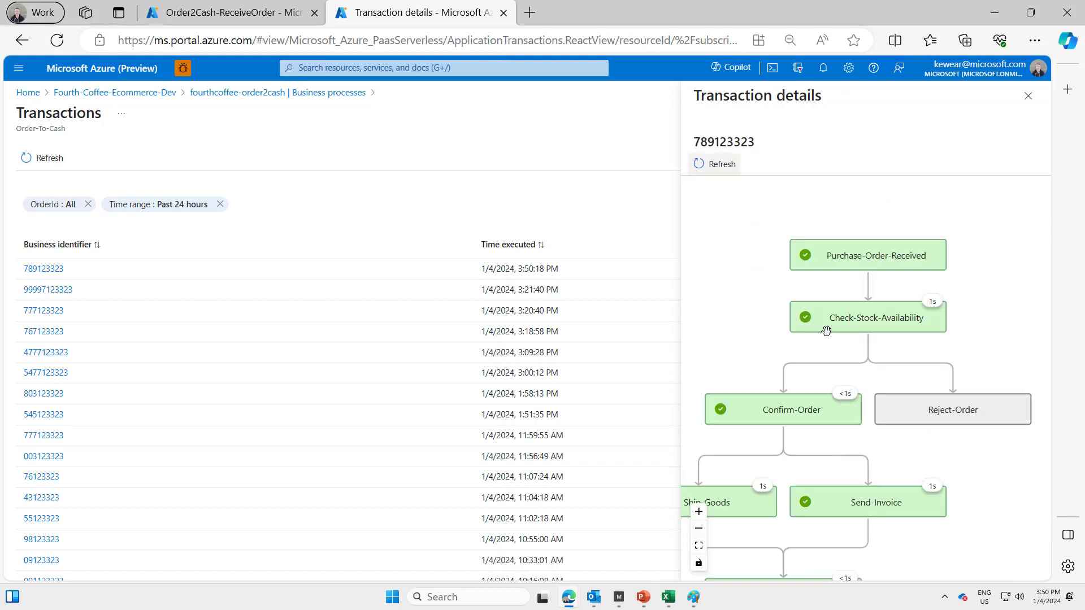
click(846, 318)
click(705, 129)
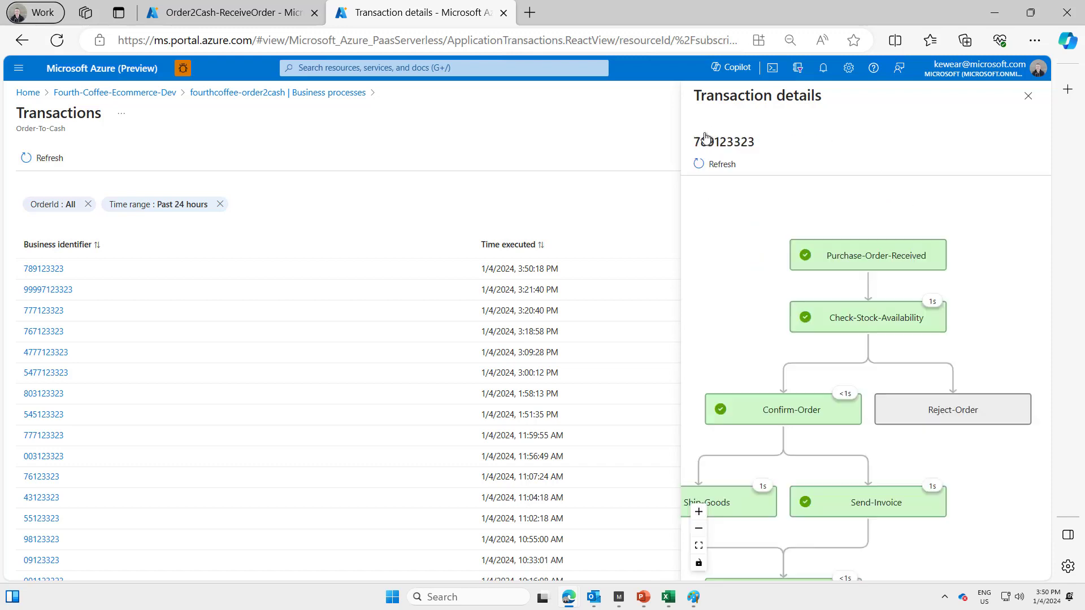
click(805, 366)
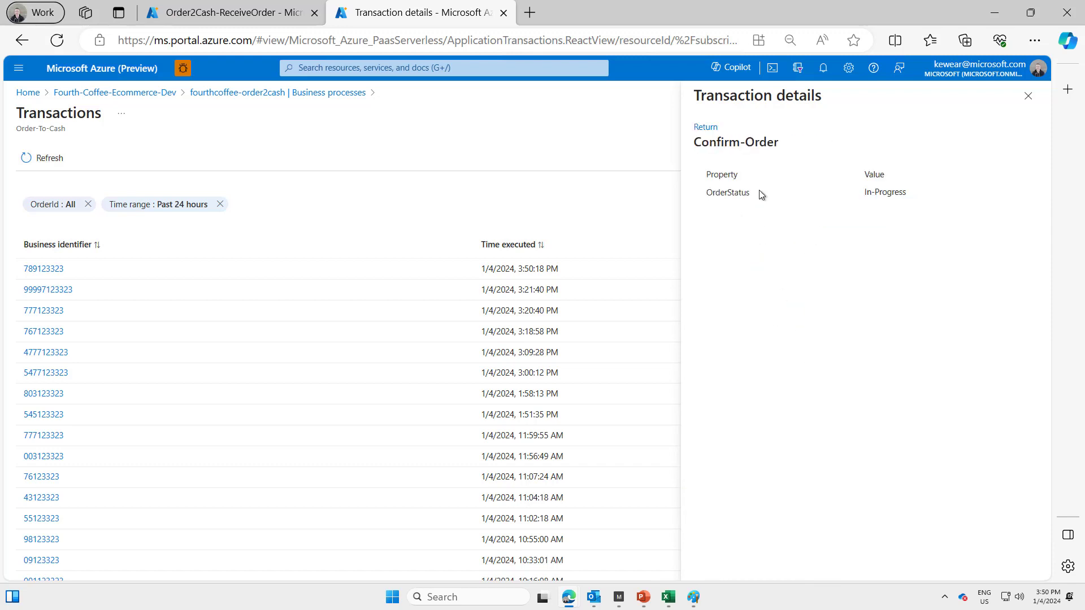
click(705, 126)
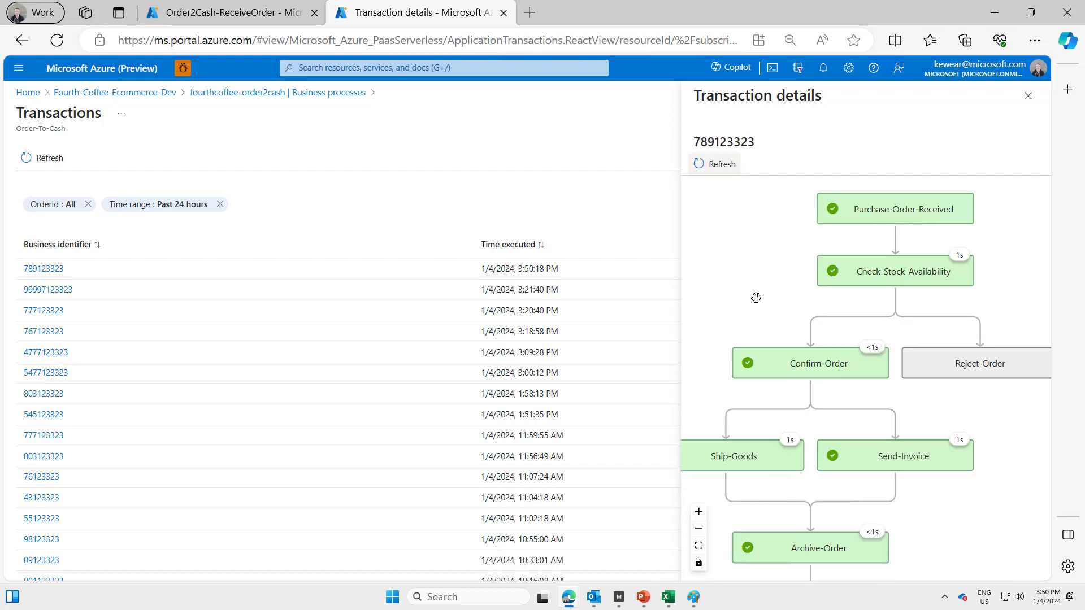
- Inspect the recorded property values of the transaction's Ship-Goods and Send-Invoice stages
scroll(817, 282, down, 3)
click(783, 328)
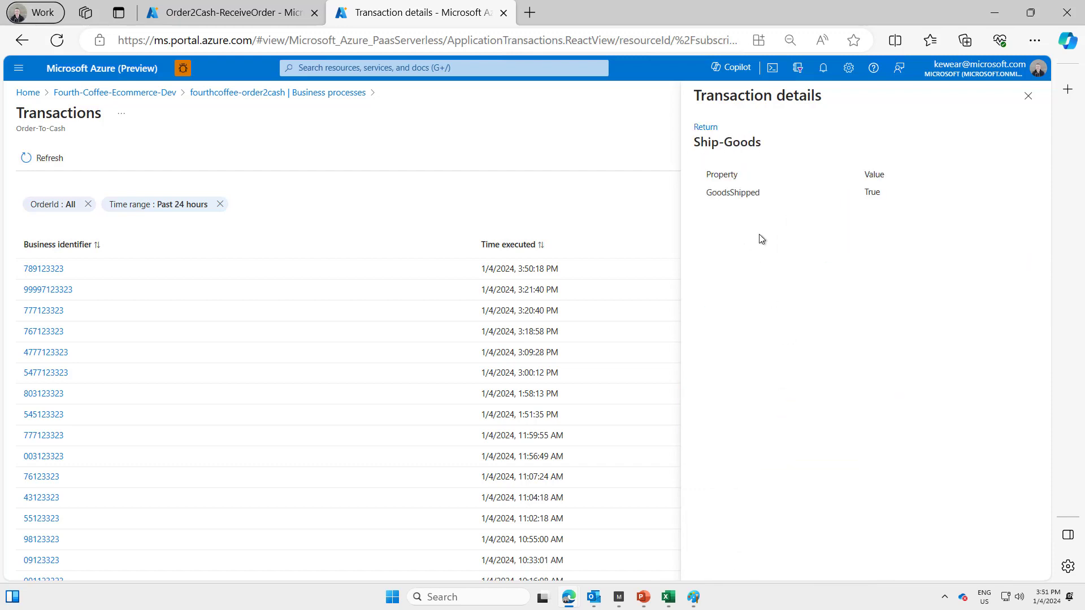
click(705, 126)
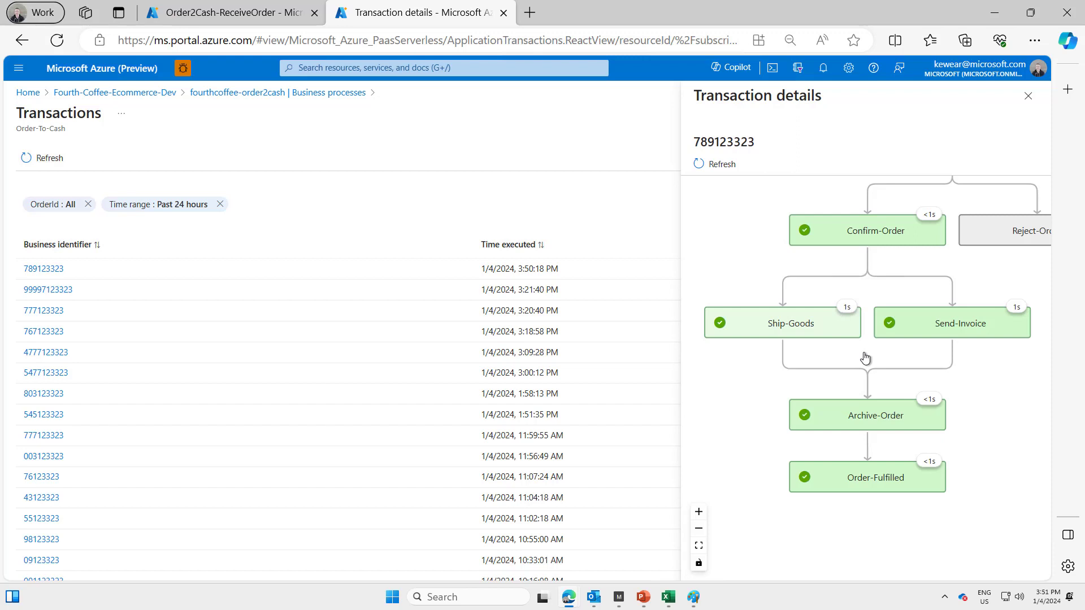
click(914, 328)
click(705, 127)
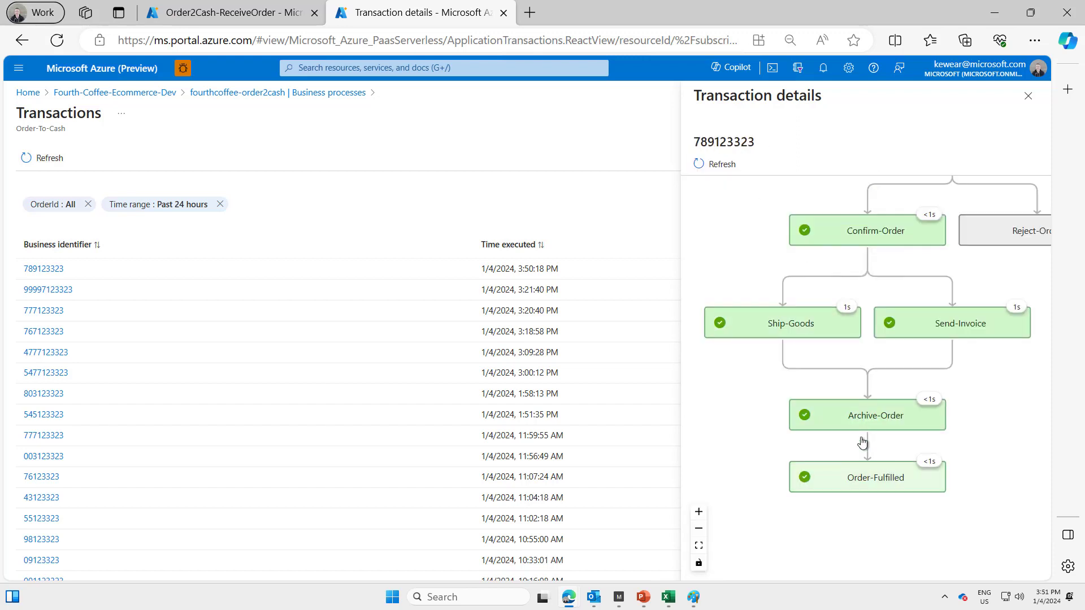
- Inspect the recorded property values of the Archive-Order and Order-Fulfilled stages, and return to the transaction diagram
click(856, 415)
click(713, 127)
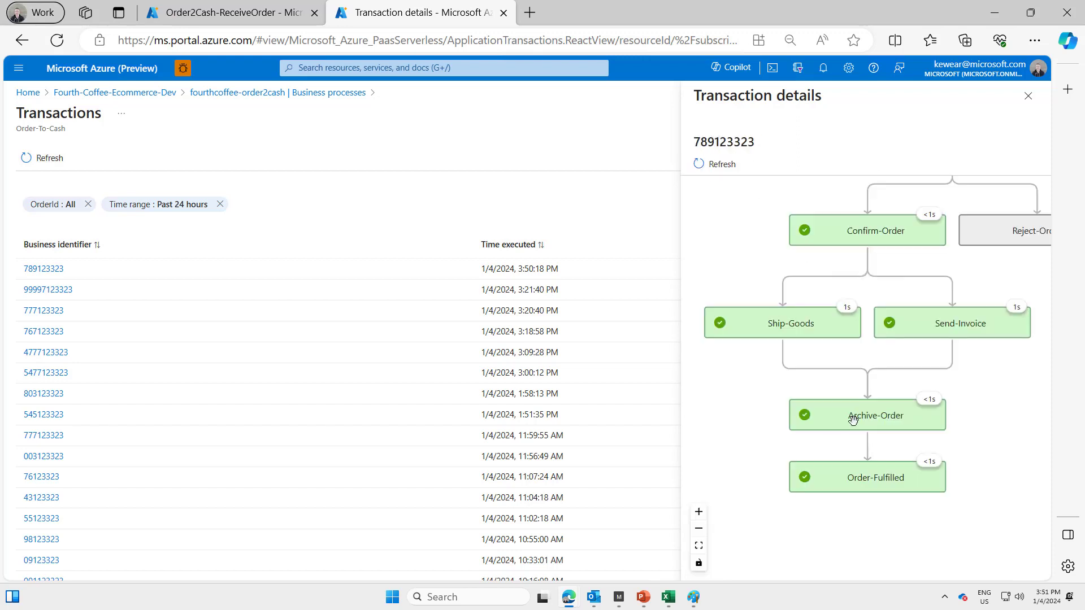
click(878, 480)
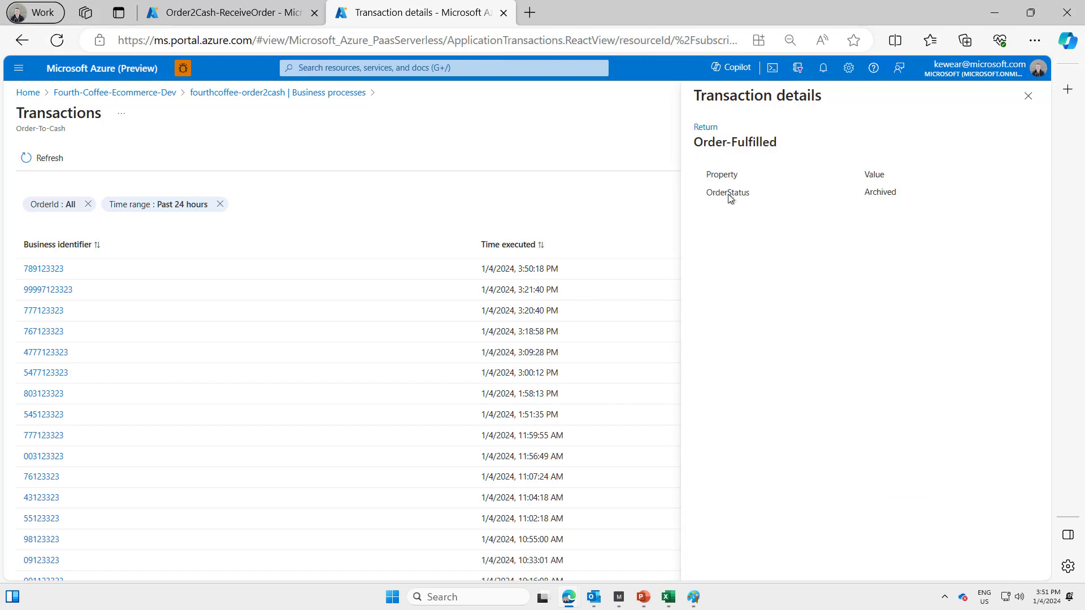
drag(730, 195, 884, 204)
click(896, 206)
click(713, 129)
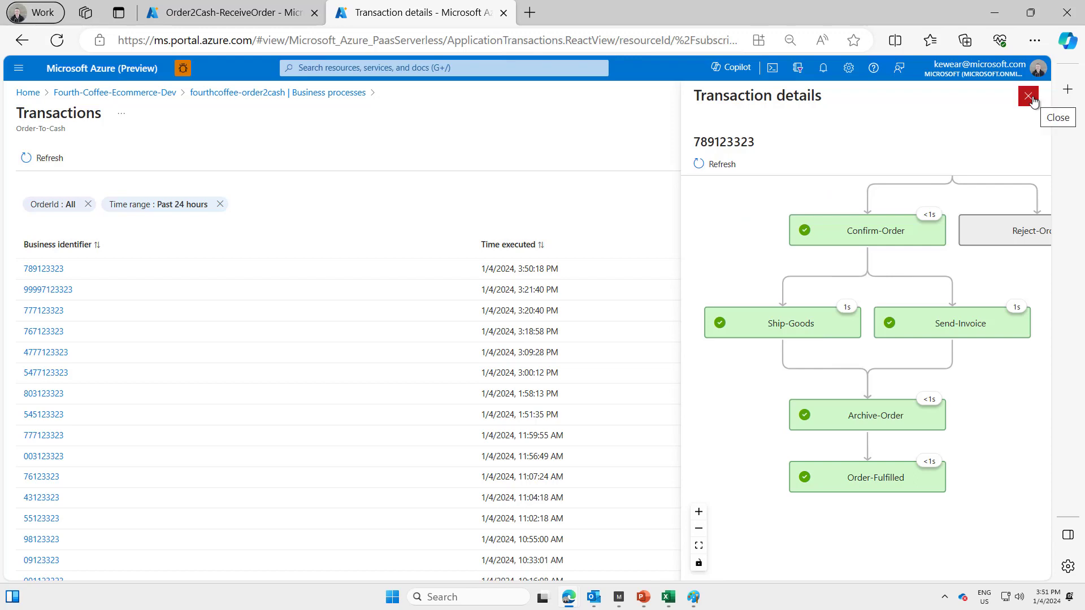
- Start another run with payload for Order2Cash-ReceiveOrder and paste the sample coffee order JSON as its request body
click(258, 19)
click(218, 151)
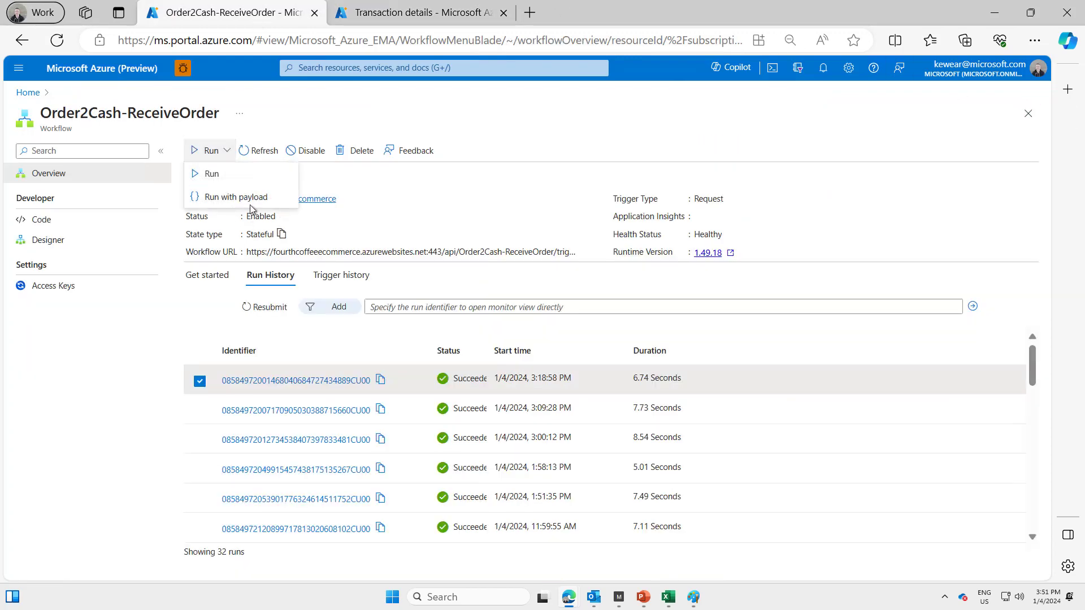
click(249, 197)
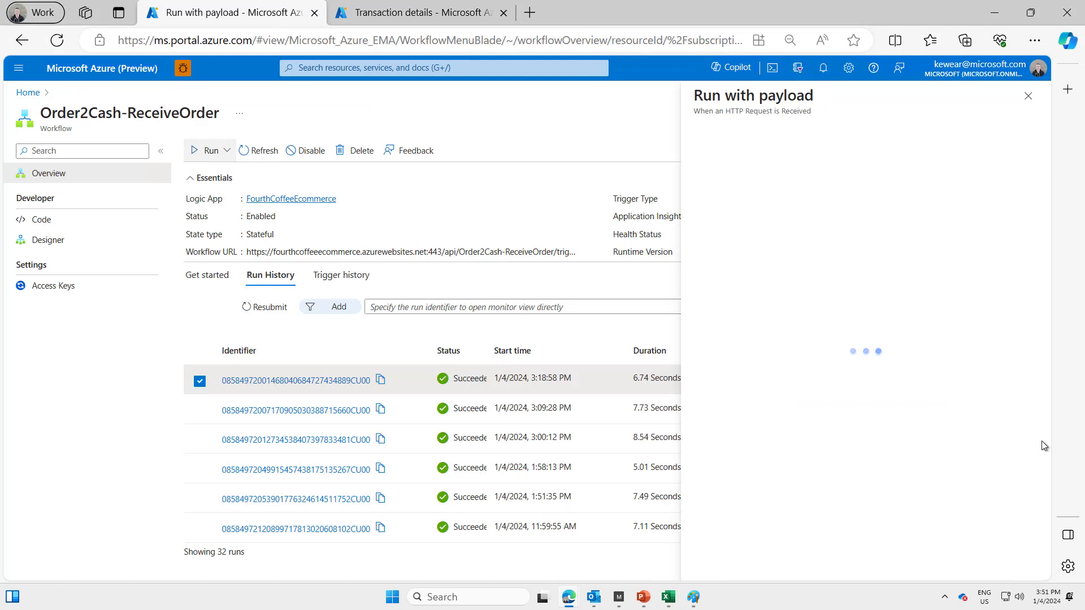
click(802, 422)
key(ctrl+v)
scroll(891, 467, up, 3)
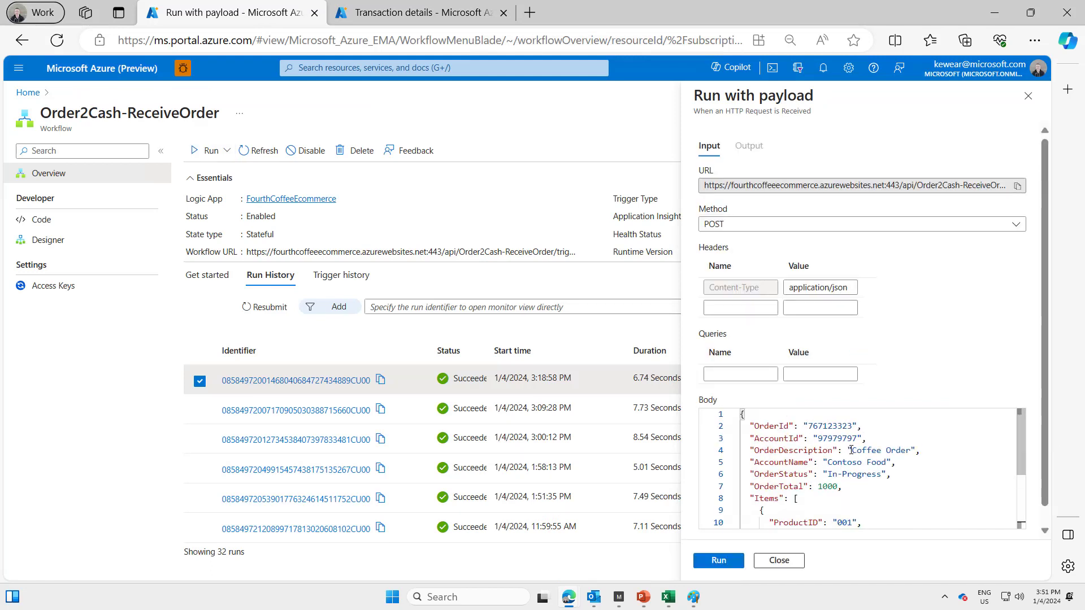
- Give the second order a different OrderId by replacing the number's first three digits, and go to its list of items
double_click(823, 427)
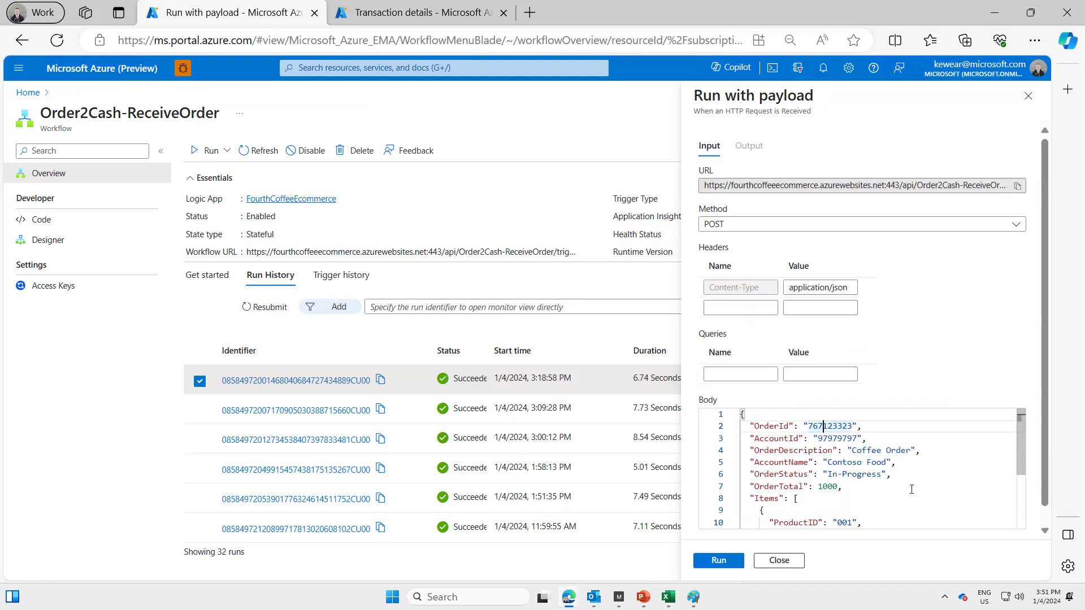
key(BackSpace)
key(BackSpace)
key(BackSpace)
text(456)
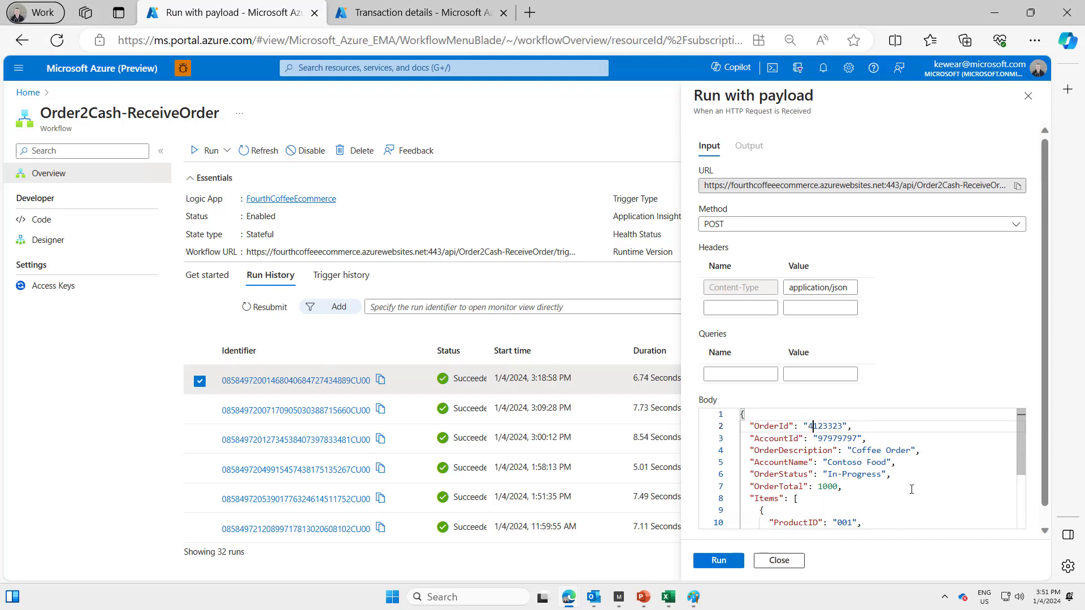
scroll(911, 489, down, 2)
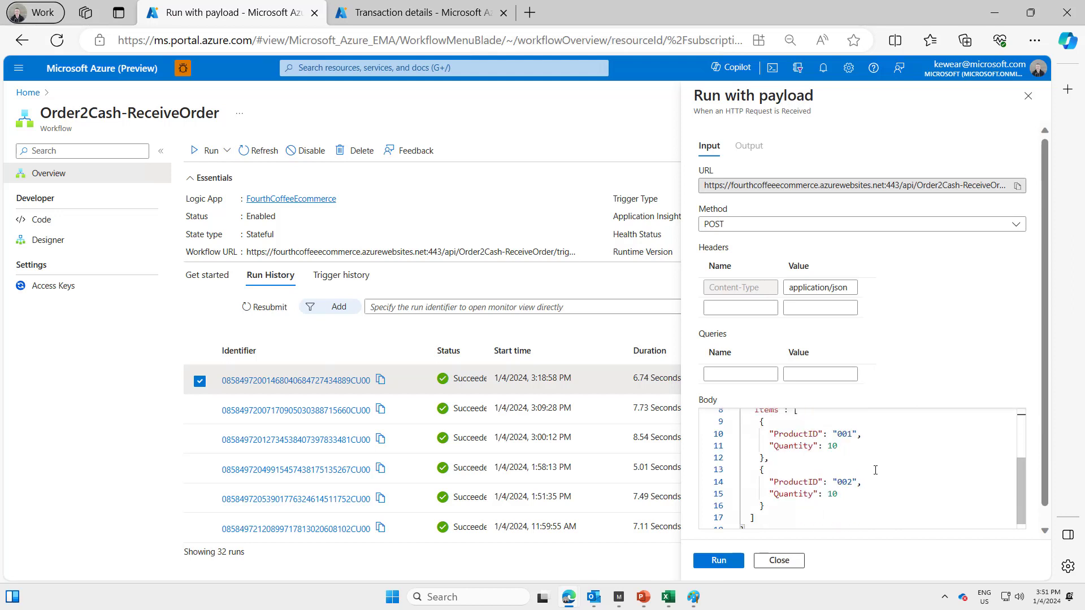
- Append 0000000 to the quantity of product 001, run Order2Cash-ReceiveOrder with this payload, and close the run pane
click(843, 448)
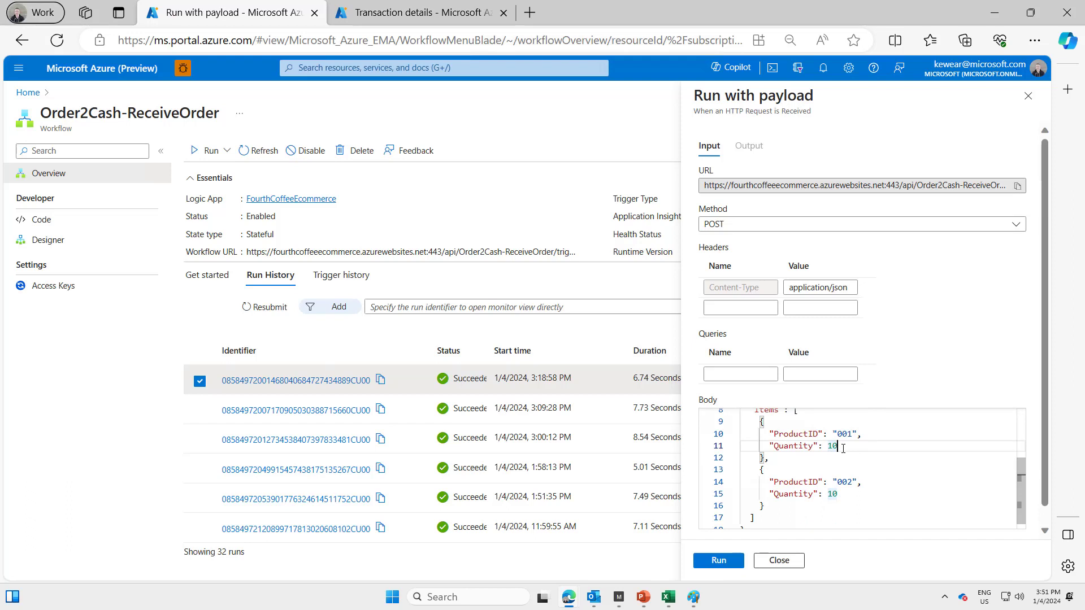
text(0000000)
click(716, 561)
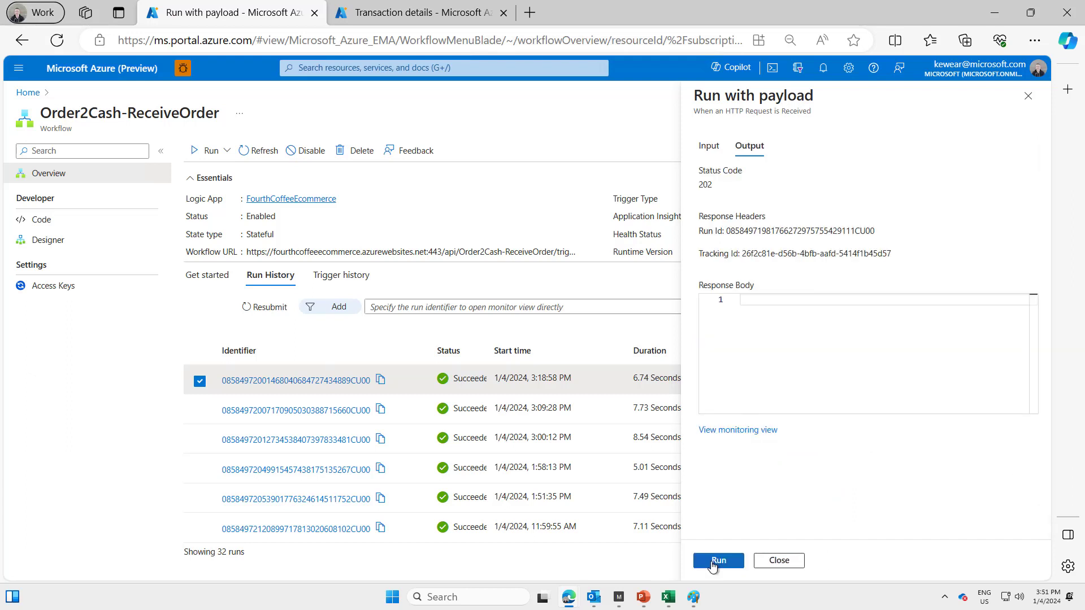
click(771, 562)
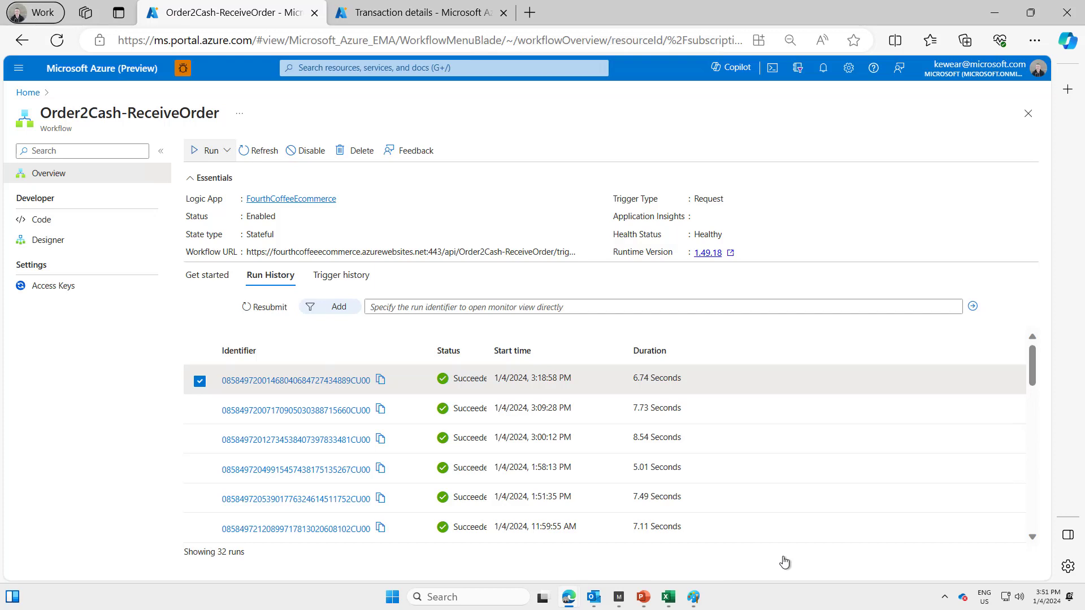
- Open the newest transaction in the Order-To-Cash transactions list and inspect the property values of its Purchase-Order-Received stage
click(421, 12)
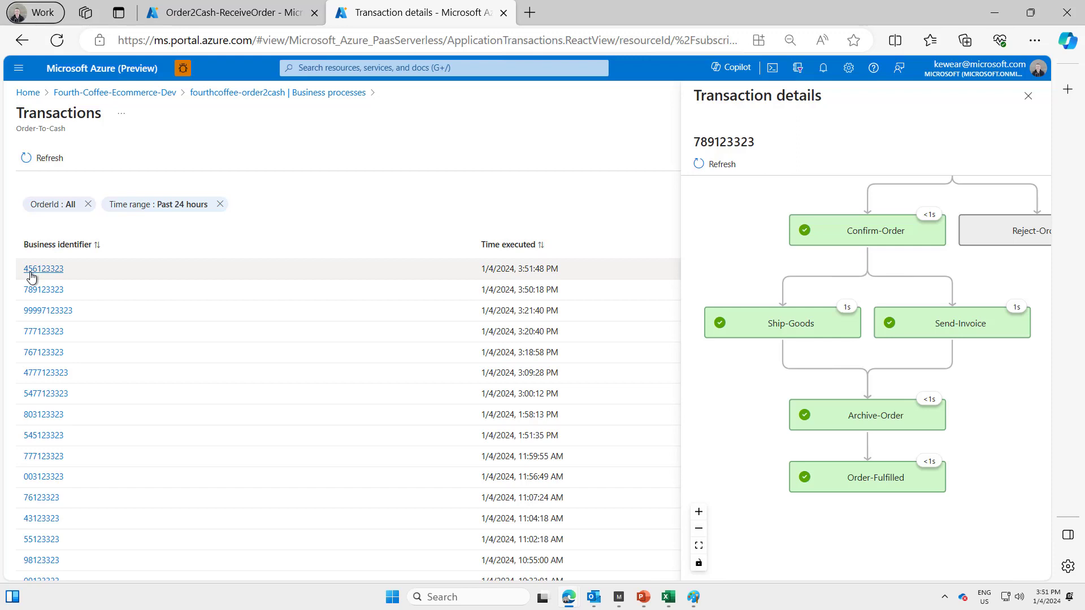
click(34, 270)
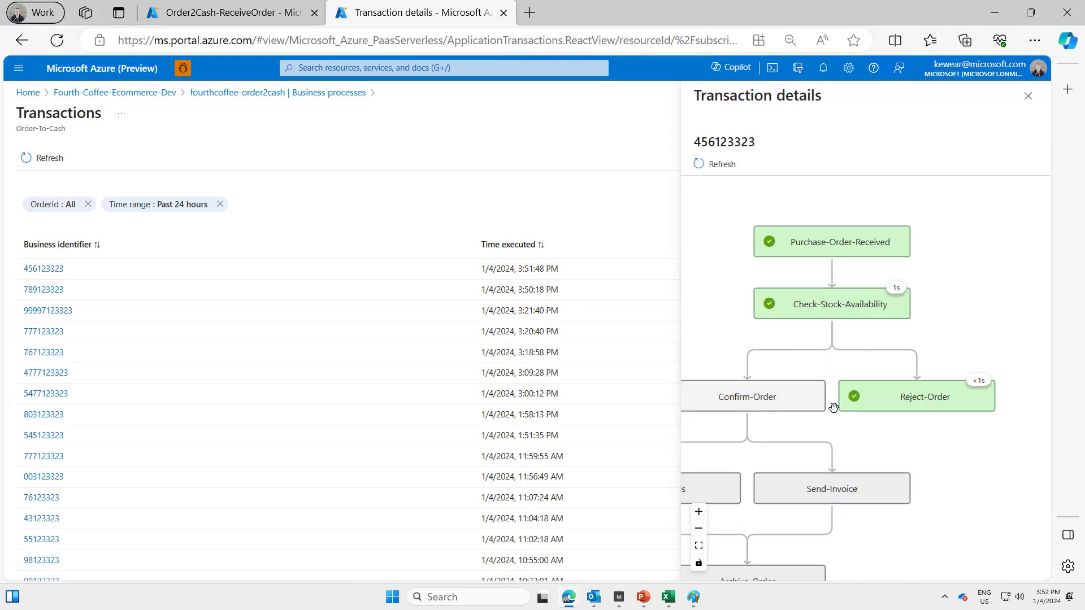
click(829, 251)
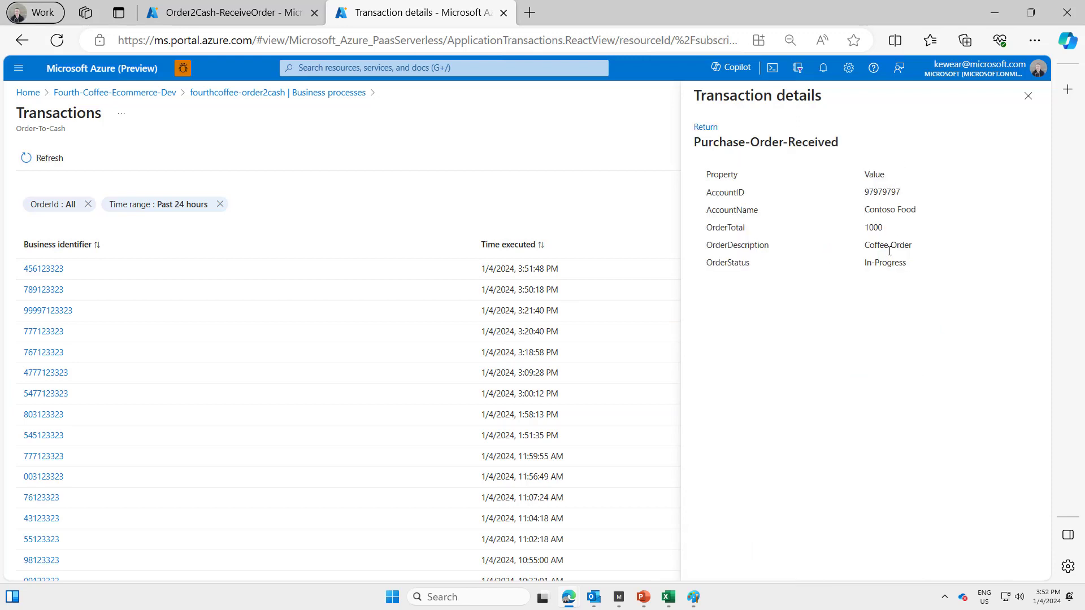
click(705, 127)
- Inspect the recorded property values of the Check-Stock-Availability and Reject-Order stages, and return to the transaction diagram
click(861, 308)
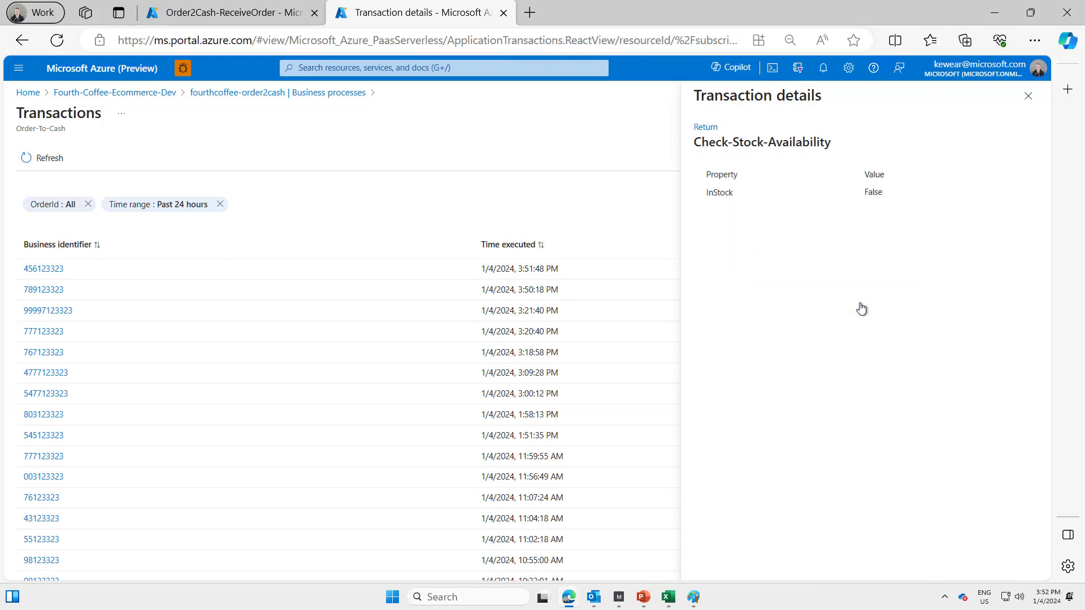
drag(906, 199, 864, 192)
click(705, 128)
click(887, 397)
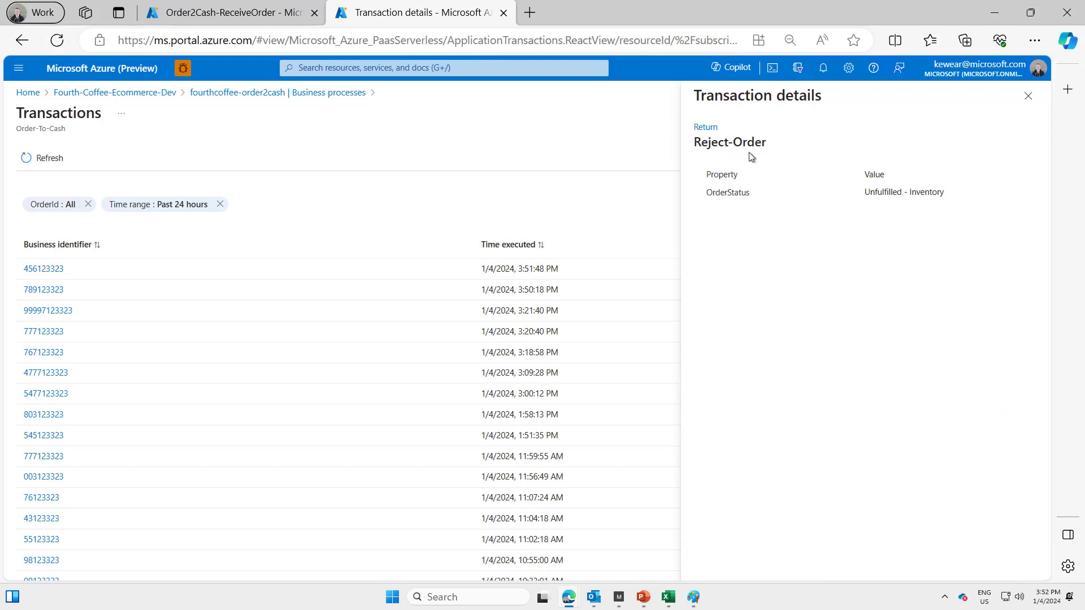
drag(852, 208, 927, 215)
click(904, 195)
click(706, 128)
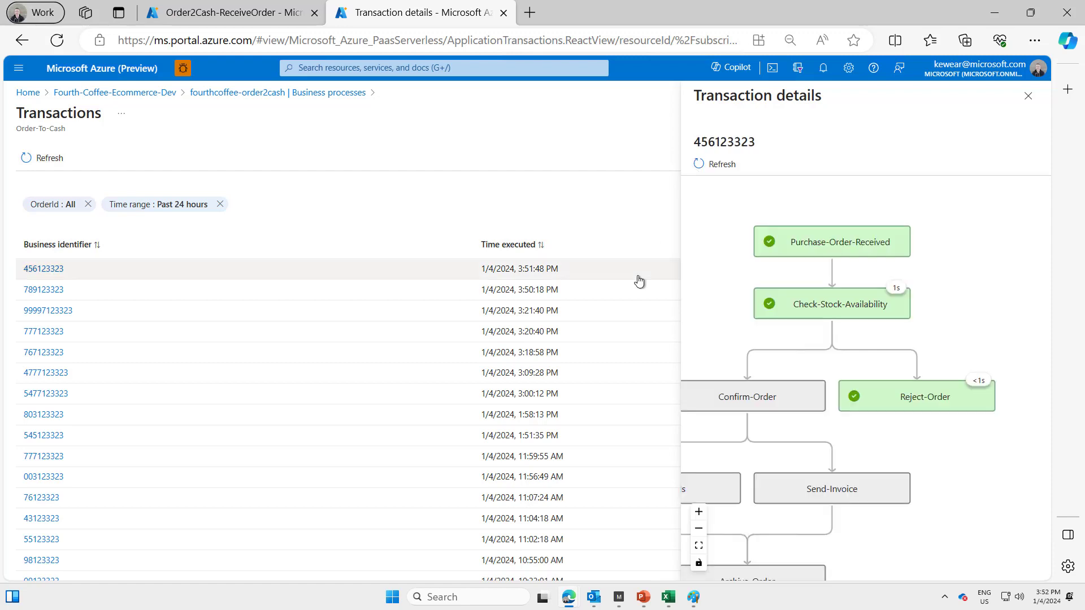